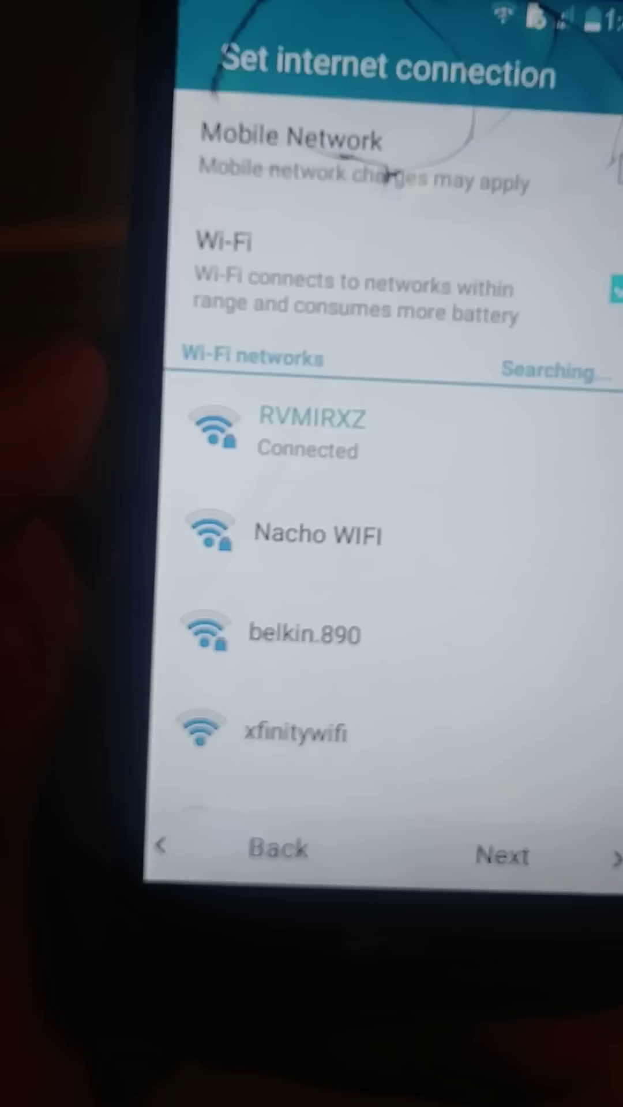
- Back out of the Set internet connection step to the LG Welcome screen
{"action": "left_click", "coordinate": [281, 856]}
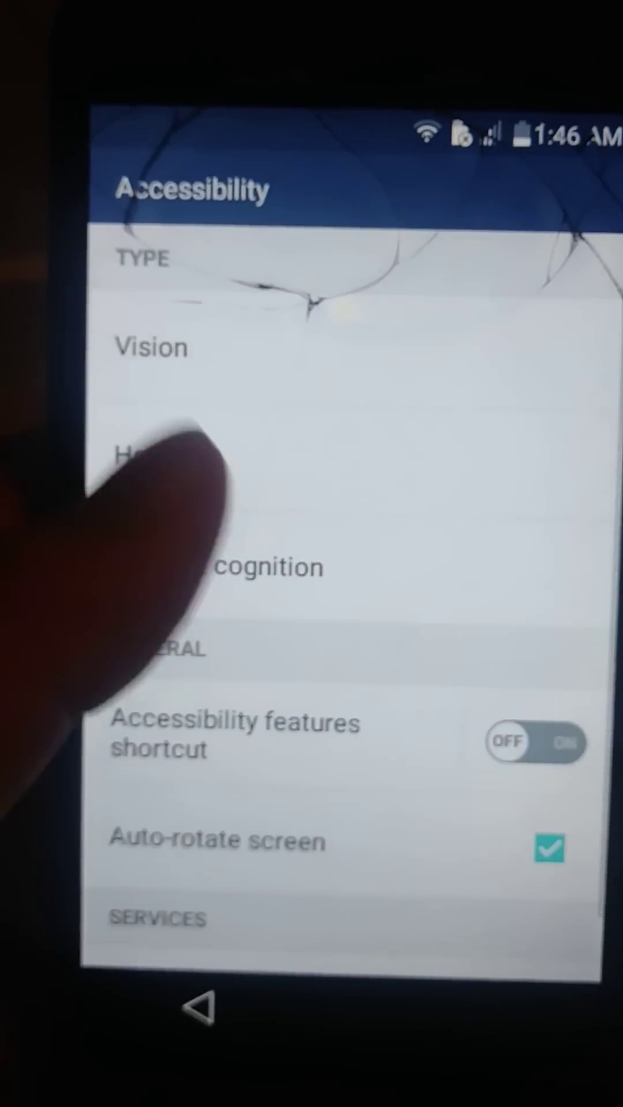
- Go from Vision to TalkBack settings, then into the text-to-speech engine settings
{"action": "left_click", "coordinate": [154, 326]}
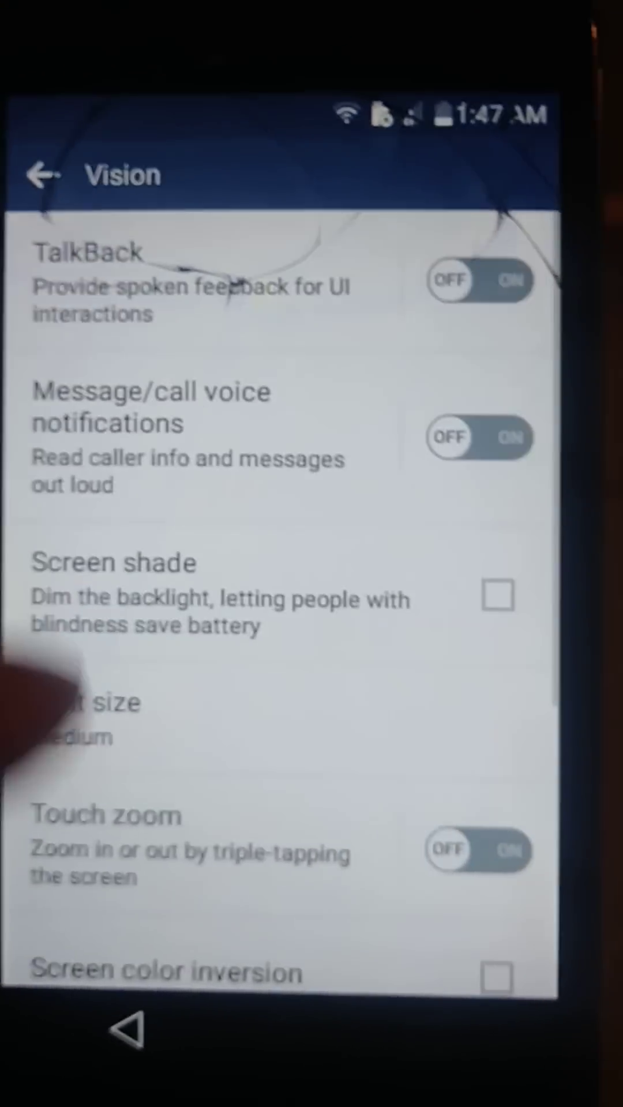
{"action": "left_click_drag", "start_coordinate": [103, 753], "coordinate": [129, 536]}
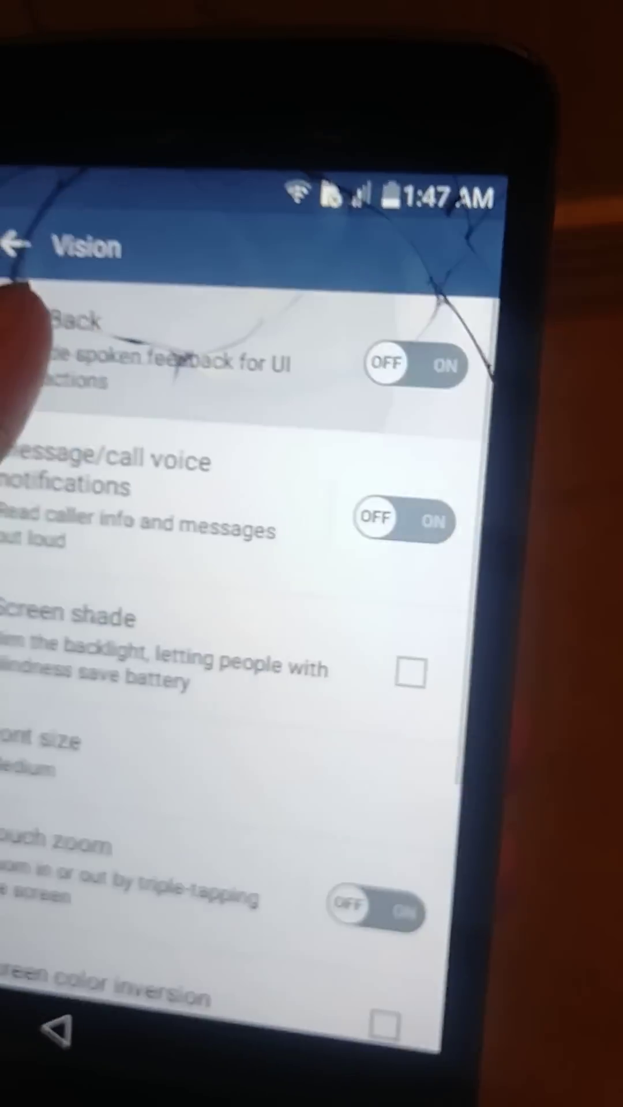
{"action": "left_click", "coordinate": [147, 268]}
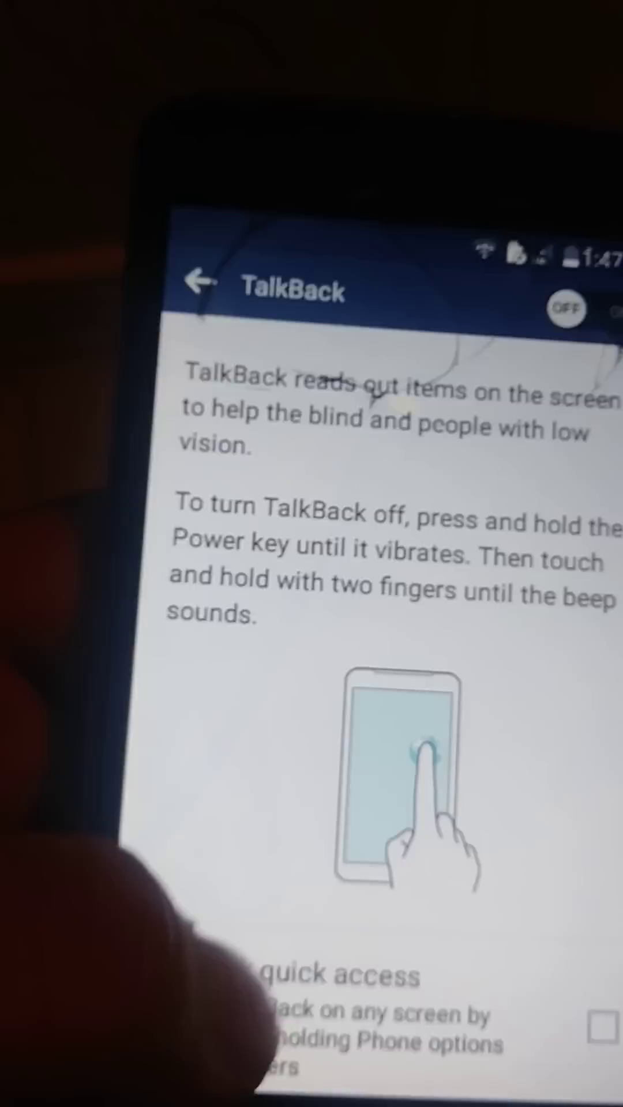
{"action": "left_click_drag", "start_coordinate": [217, 995], "coordinate": [224, 519]}
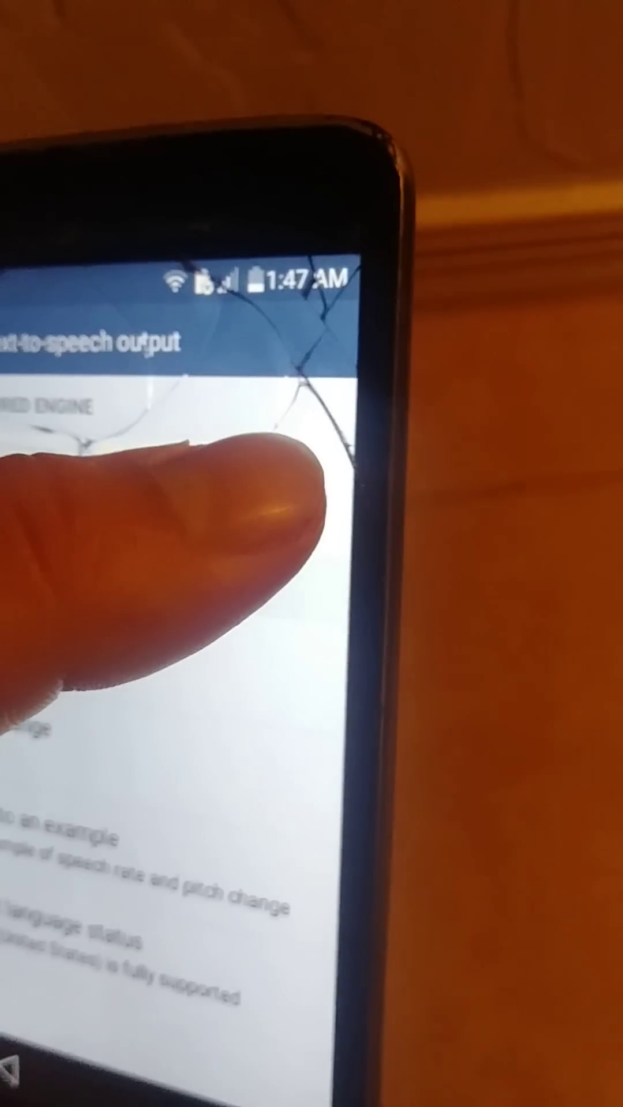
{"action": "left_click", "coordinate": [309, 483]}
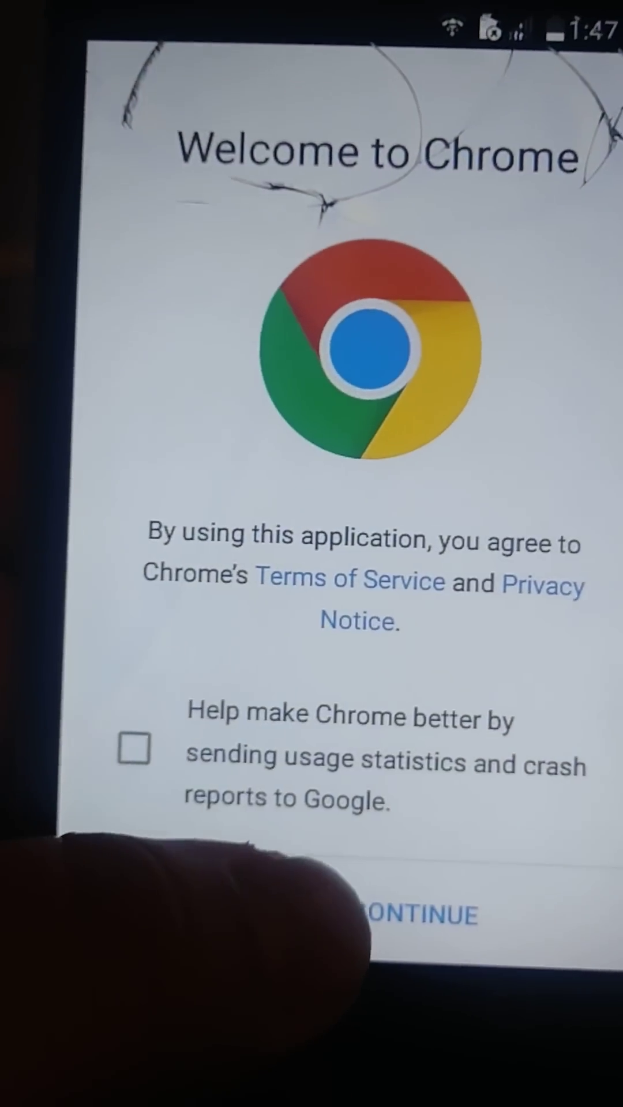
- Accept Chrome's terms and bring up Settings' search engine choices
{"action": "left_click", "coordinate": [285, 908]}
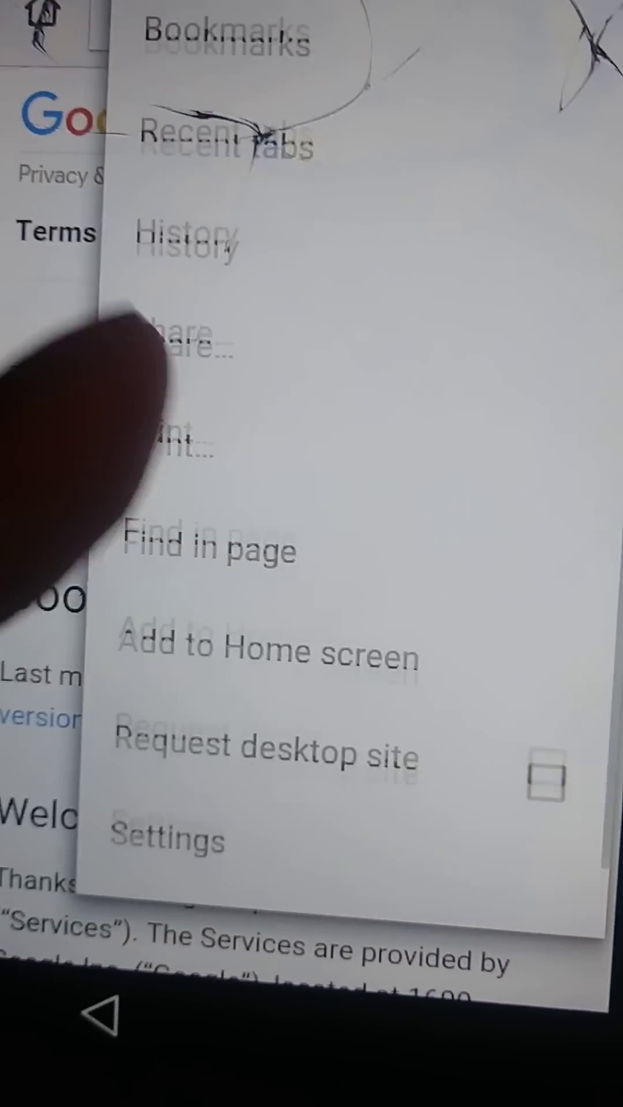
{"action": "left_click", "coordinate": [168, 747]}
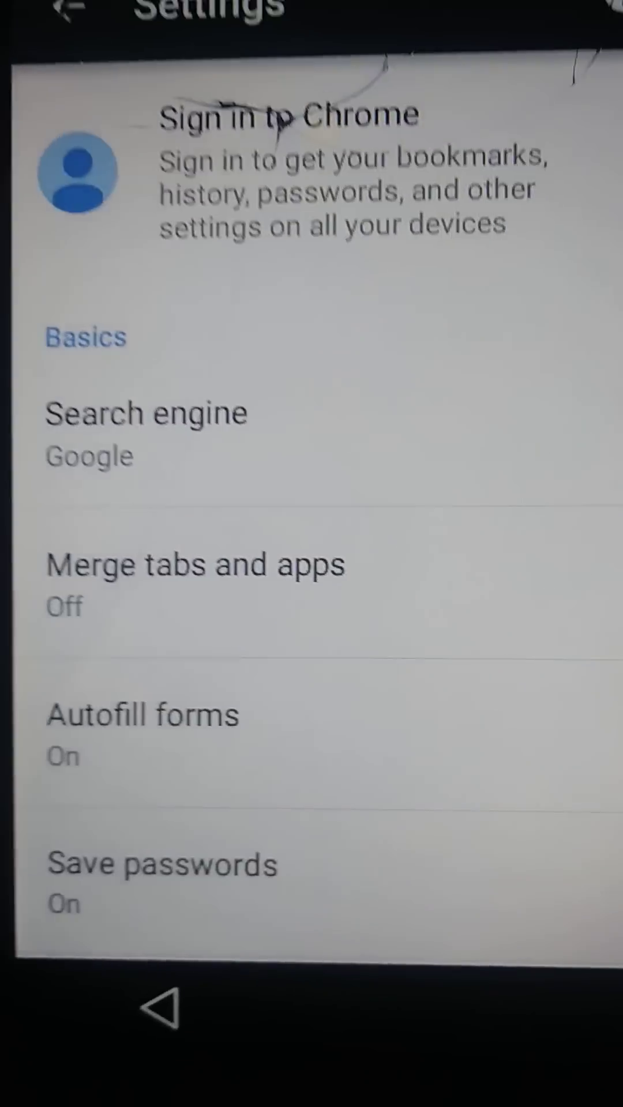
{"action": "left_click", "coordinate": [145, 480]}
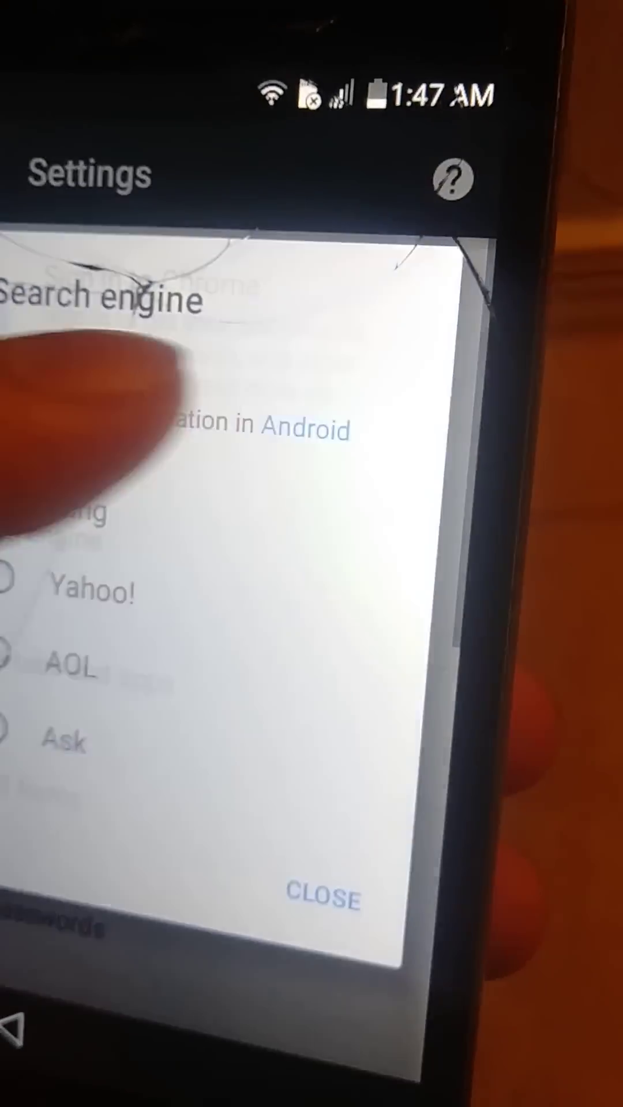
- Dismiss the location access prompt, then follow the search engine Location link
{"action": "left_click", "coordinate": [354, 426]}
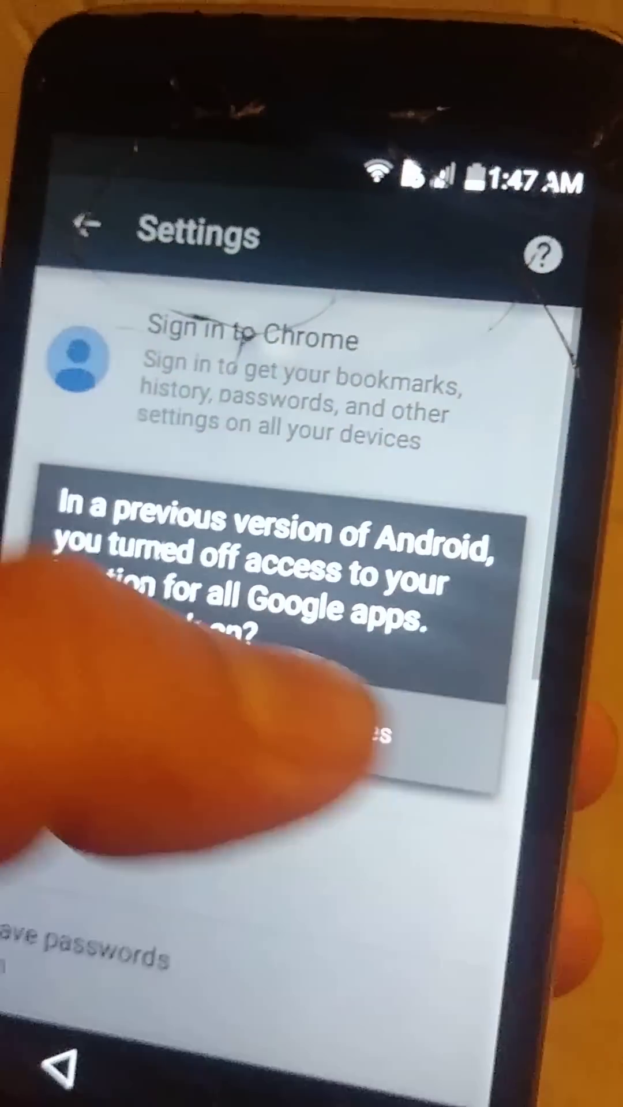
{"action": "left_click", "coordinate": [181, 706]}
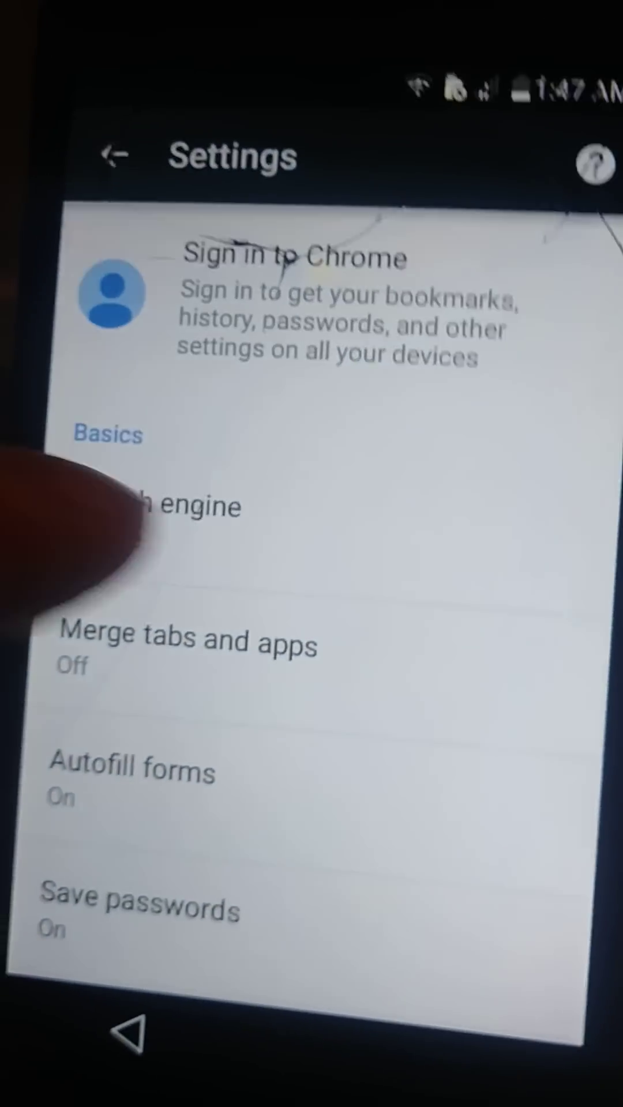
{"action": "left_click", "coordinate": [173, 527]}
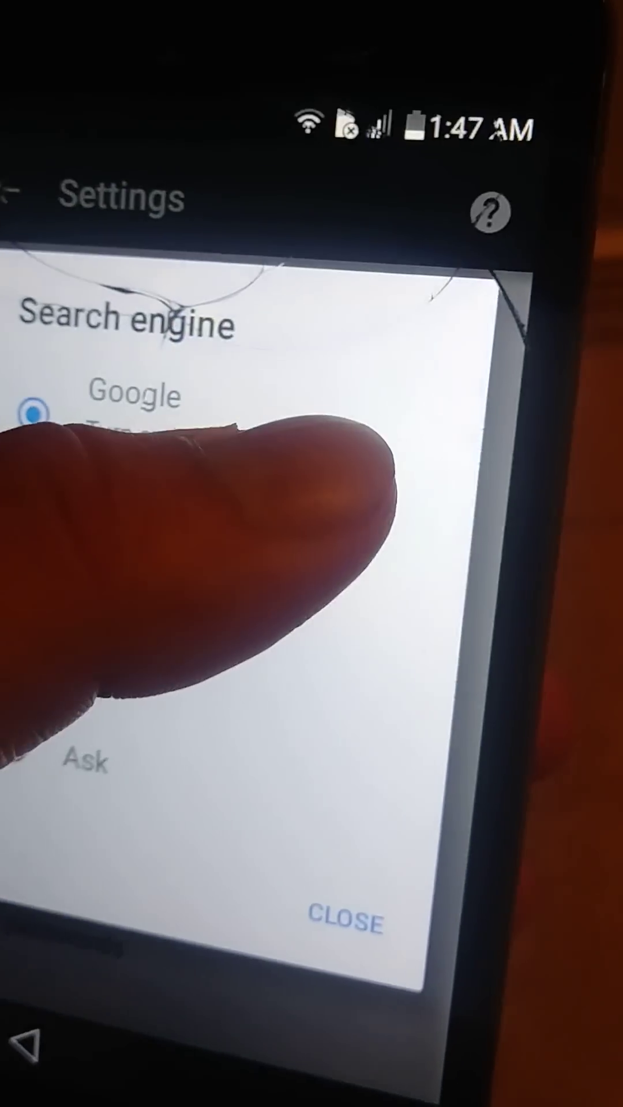
{"action": "left_click", "coordinate": [260, 436]}
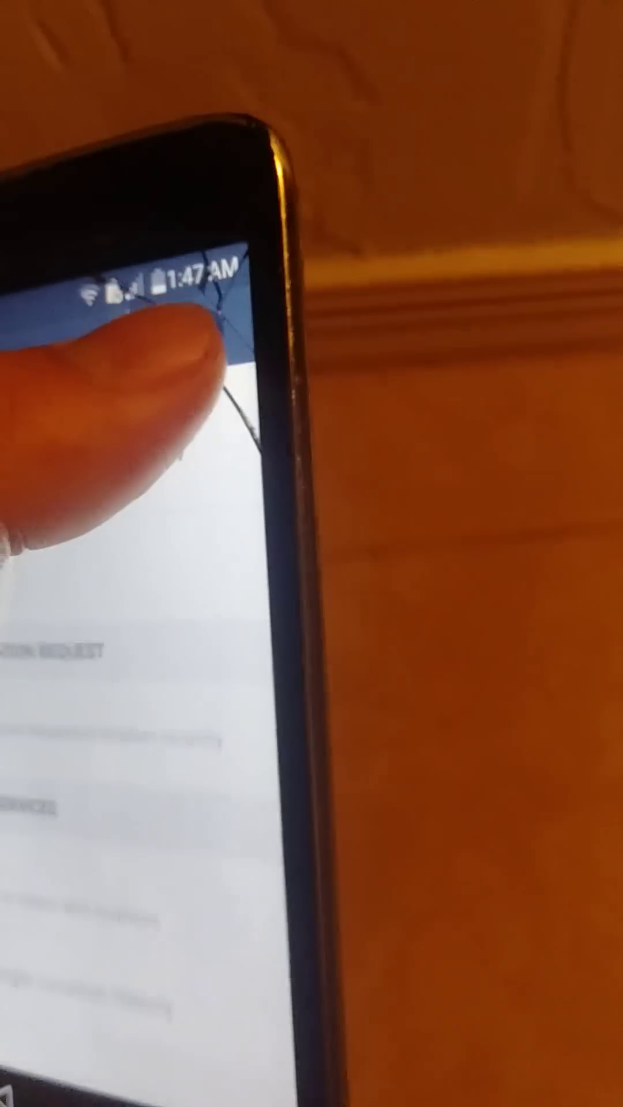
- Turn Location on, agree to improved accuracy, and launch Location History's app chooser
{"action": "left_click", "coordinate": [200, 346]}
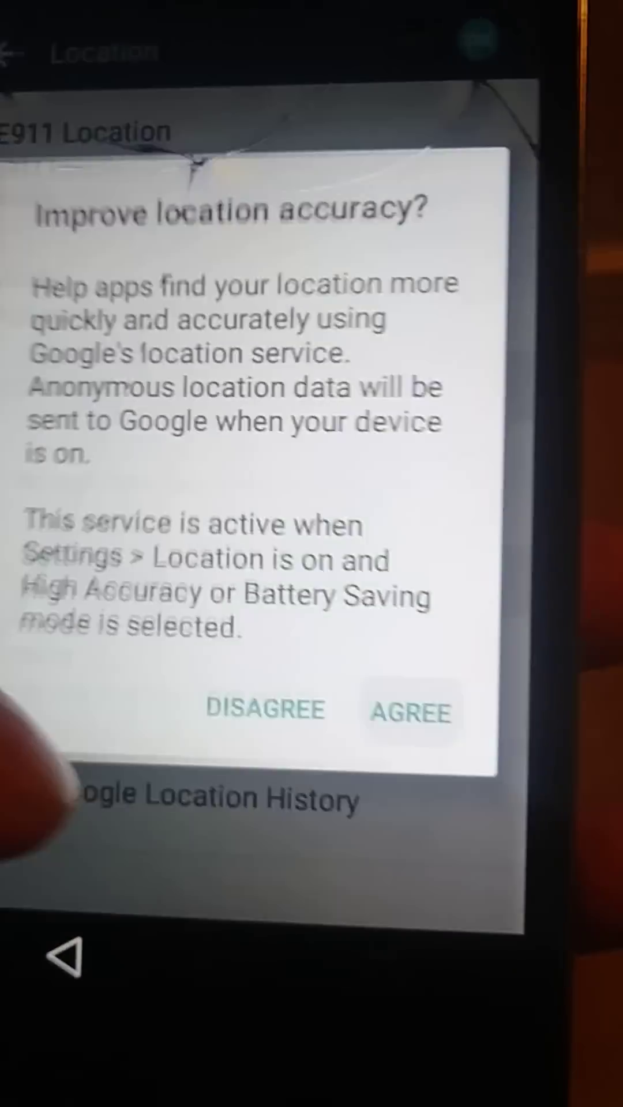
{"action": "left_click", "coordinate": [507, 804]}
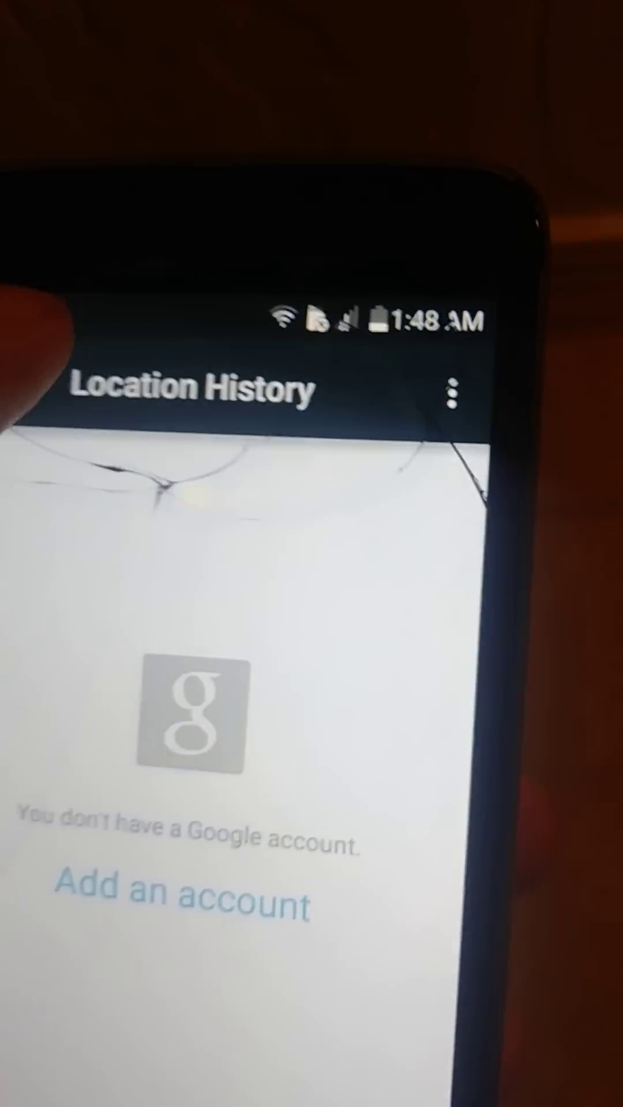
{"action": "left_click", "coordinate": [35, 346]}
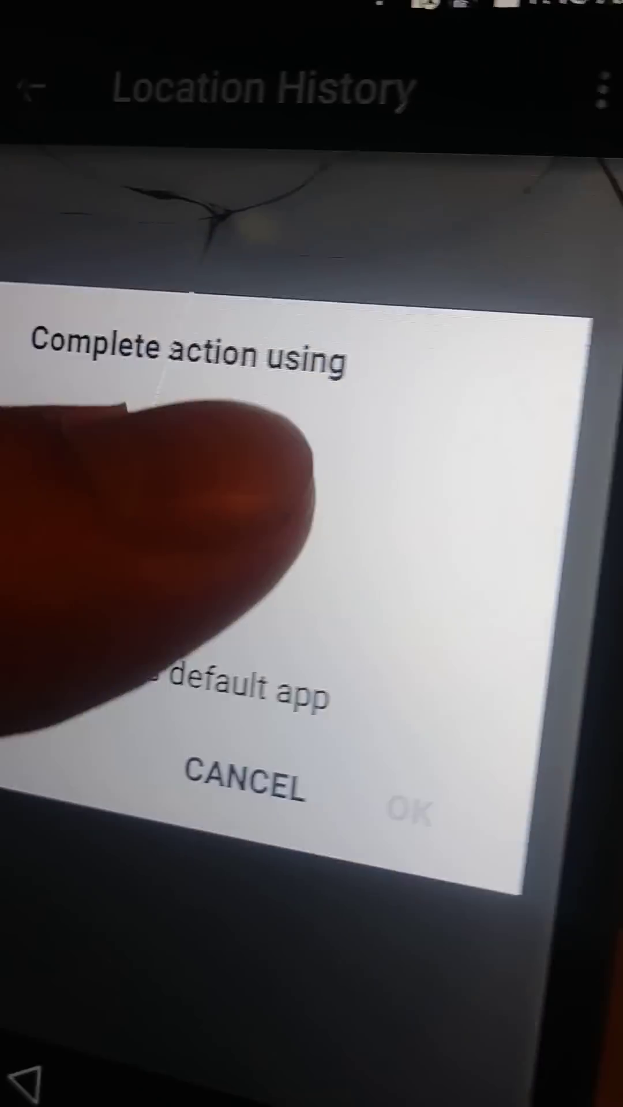
- Choose Maps to complete the action and accept the Google Maps terms
{"action": "left_click", "coordinate": [374, 459]}
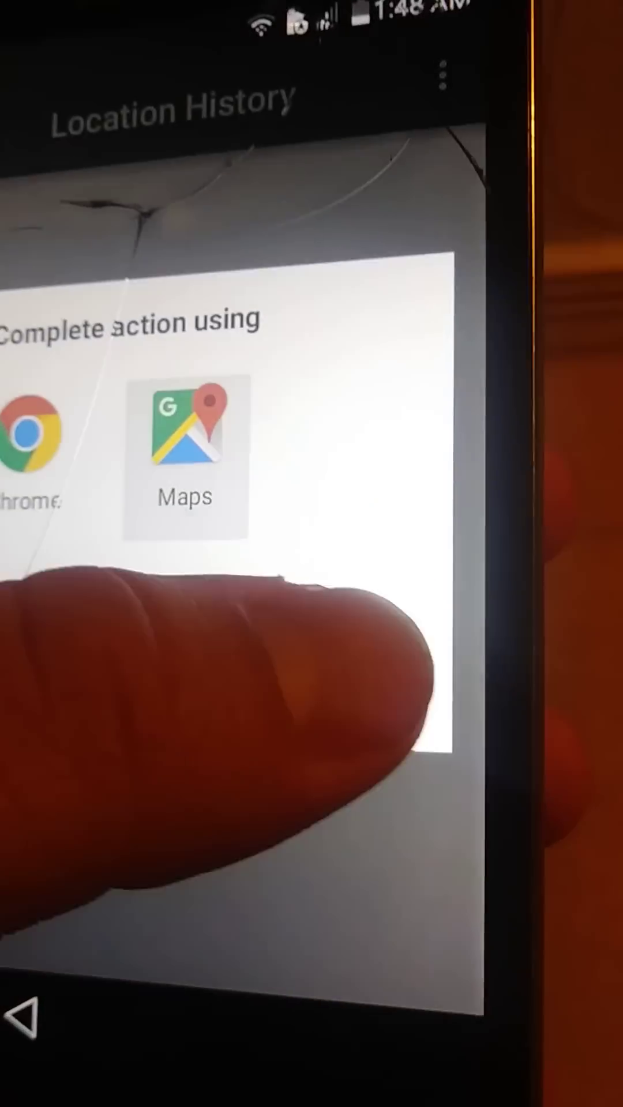
{"action": "left_click", "coordinate": [347, 688]}
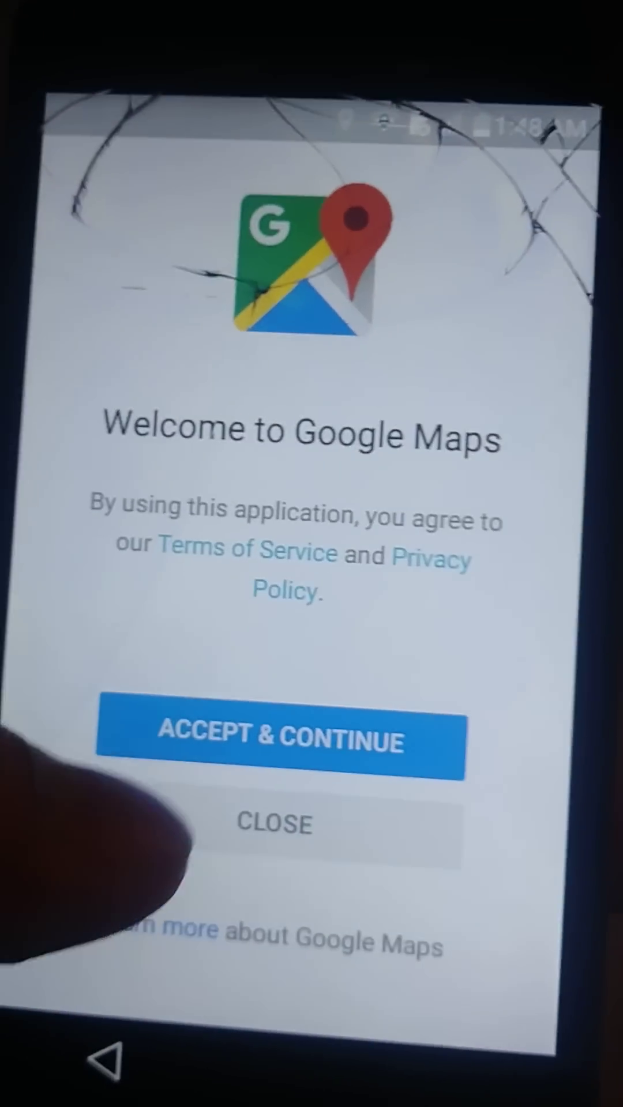
{"action": "left_click", "coordinate": [294, 738]}
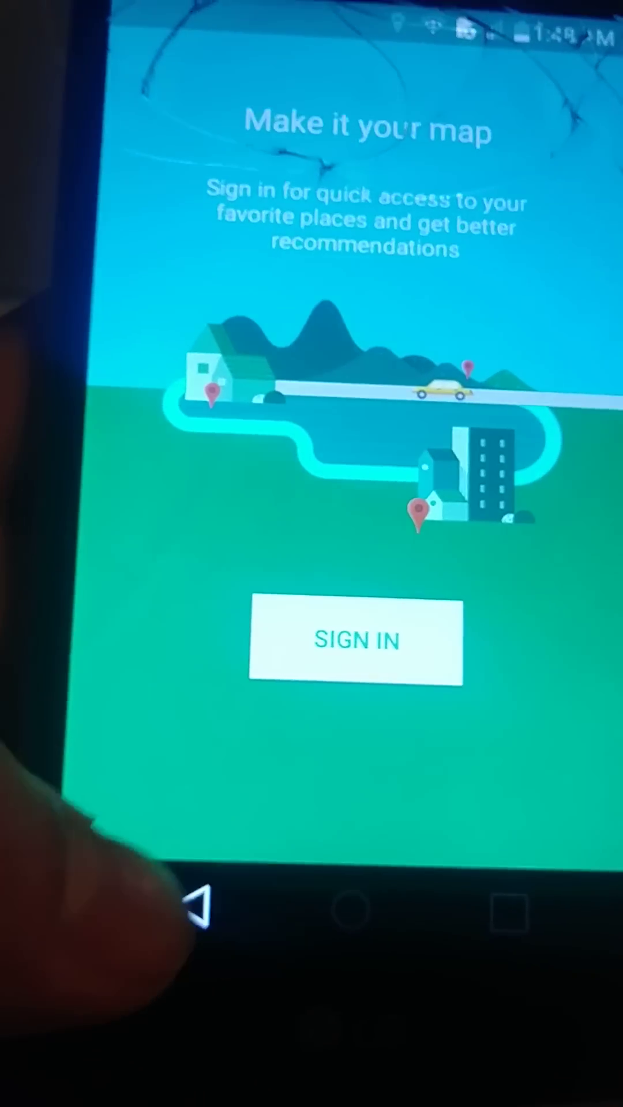
- Skip the Maps sign-in and open the Family Dollar place page from the map
{"action": "left_click", "coordinate": [190, 924]}
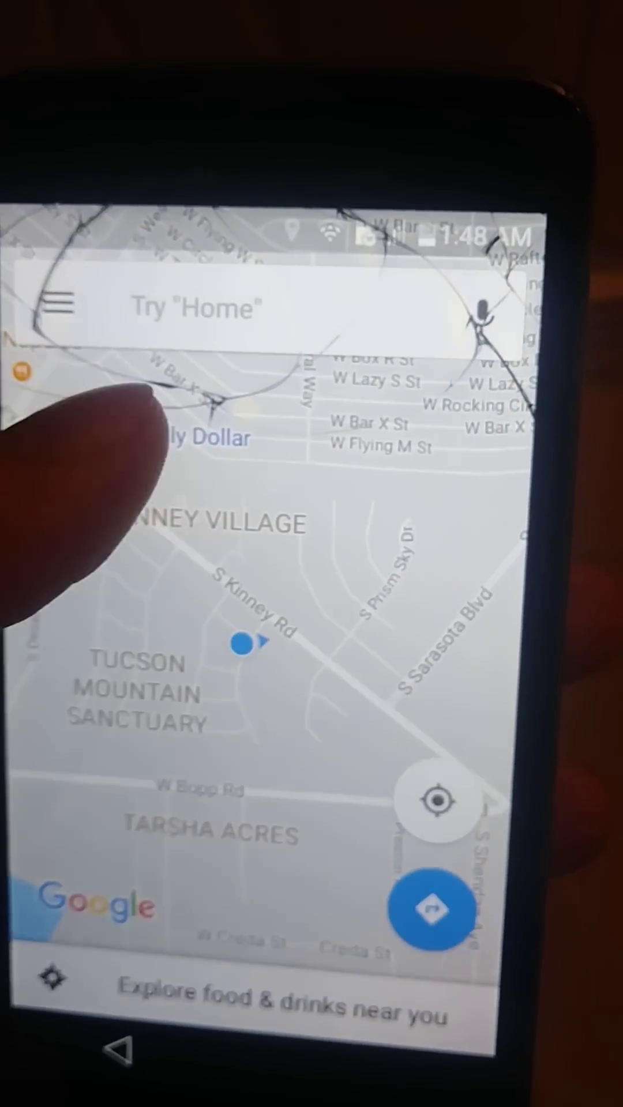
{"action": "left_click", "coordinate": [208, 437]}
{"action": "left_click", "coordinate": [124, 704]}
{"action": "left_click", "coordinate": [190, 718]}
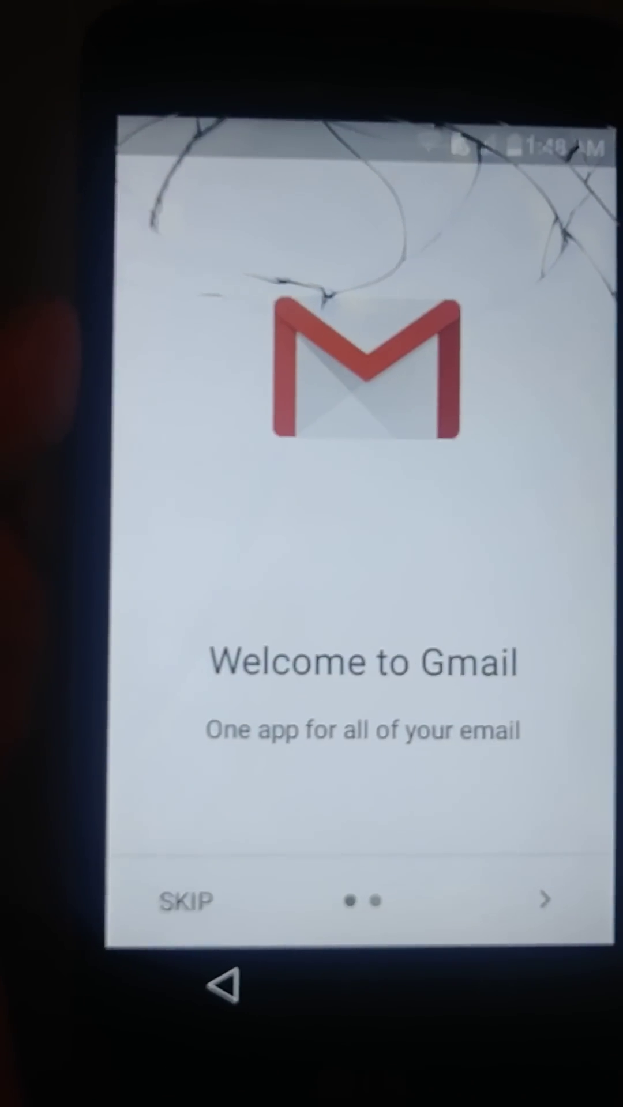
- Get past the Gmail welcome and start adding a Personal (IMAP/POP) email account
{"action": "left_click", "coordinate": [177, 893]}
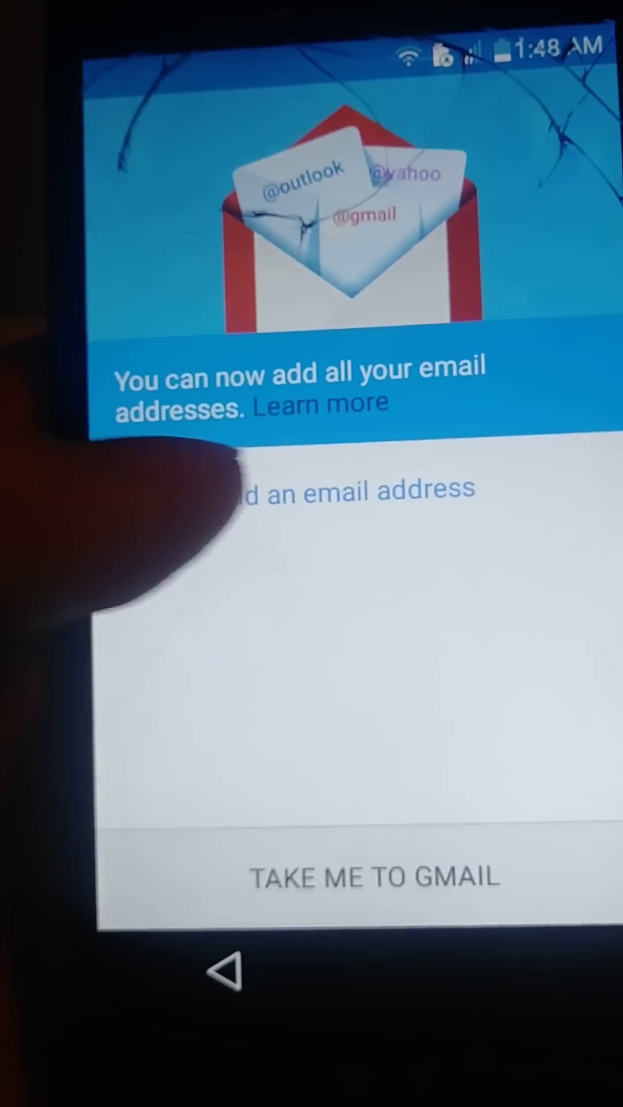
{"action": "left_click", "coordinate": [199, 492]}
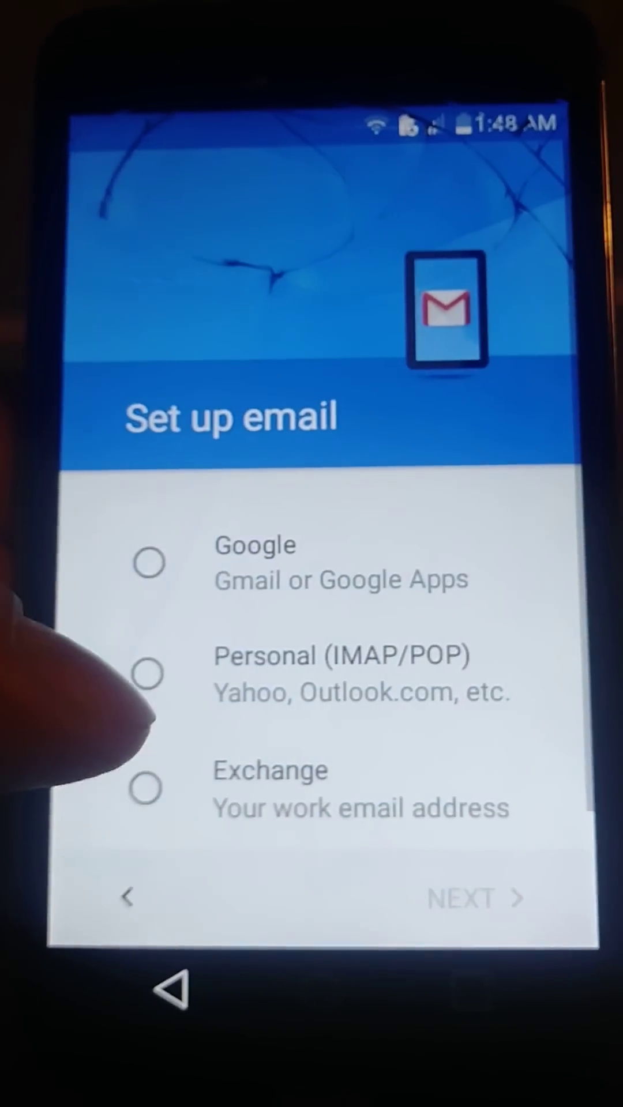
{"action": "left_click", "coordinate": [149, 662]}
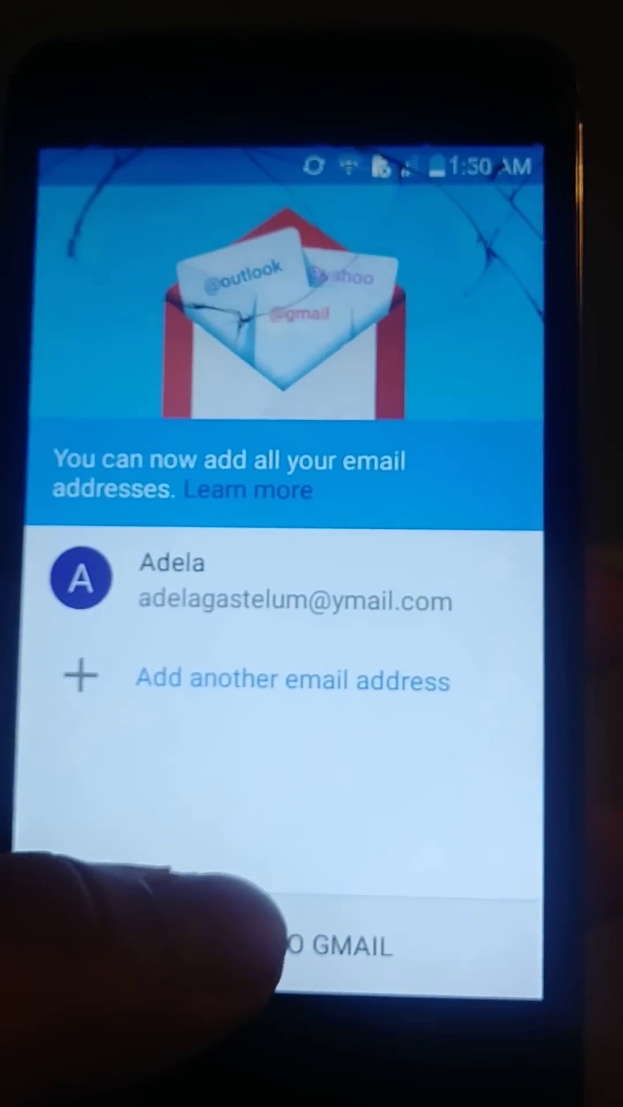
- Continue into Gmail, dismiss the extra options, and reach Gmail's General settings
{"action": "left_click", "coordinate": [285, 946]}
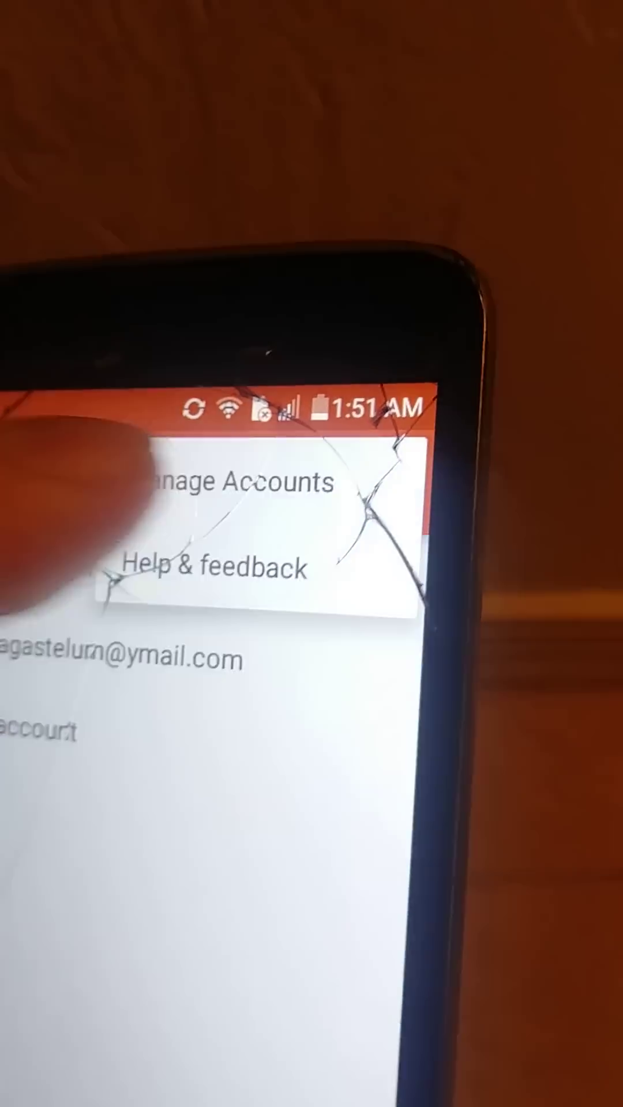
{"action": "left_click", "coordinate": [129, 822]}
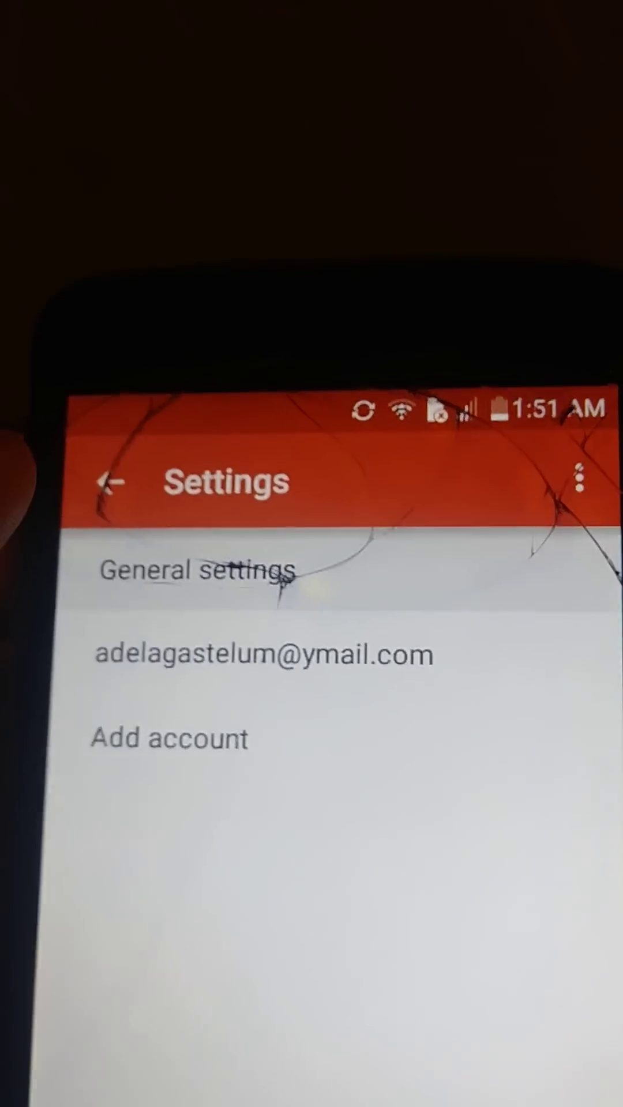
{"action": "left_click", "coordinate": [197, 571]}
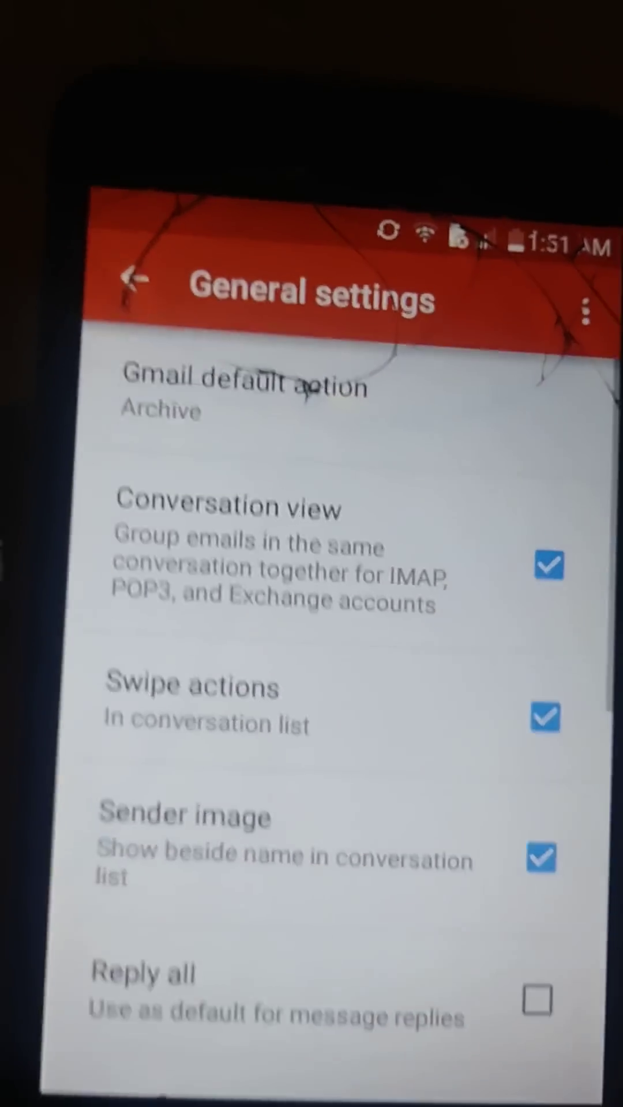
{"action": "scroll", "coordinate": [260, 779], "scroll_direction": "down", "scroll_amount": 5}
{"action": "scroll", "coordinate": [129, 779], "scroll_direction": "down", "scroll_amount": 3}
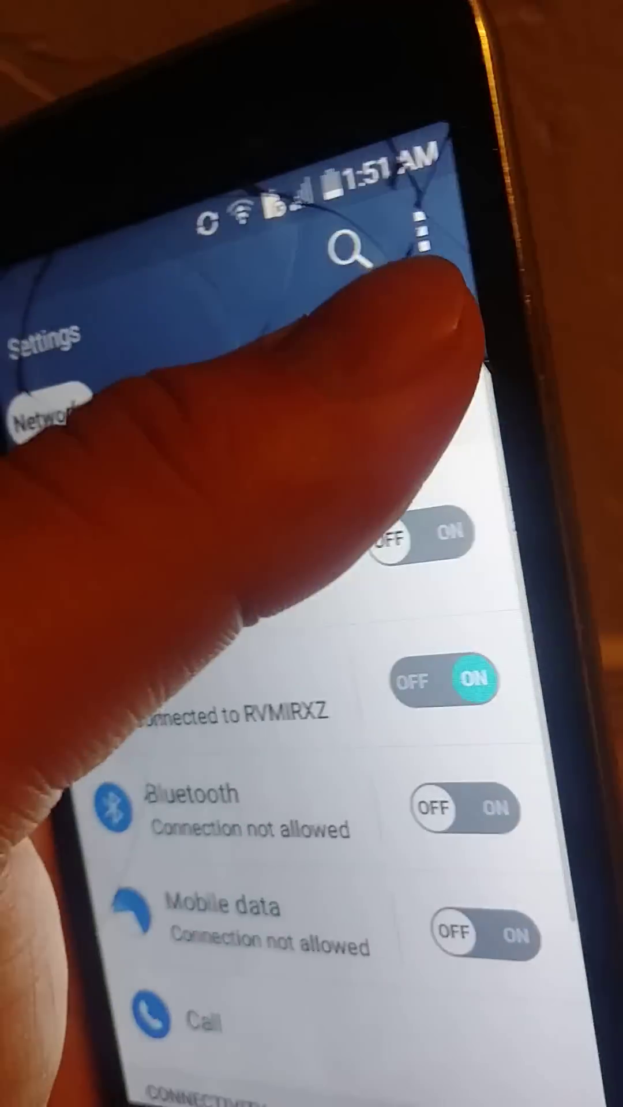
- In General > Apps > ALL, scroll to Setup Wizard and force stop it
{"action": "left_click", "coordinate": [414, 356]}
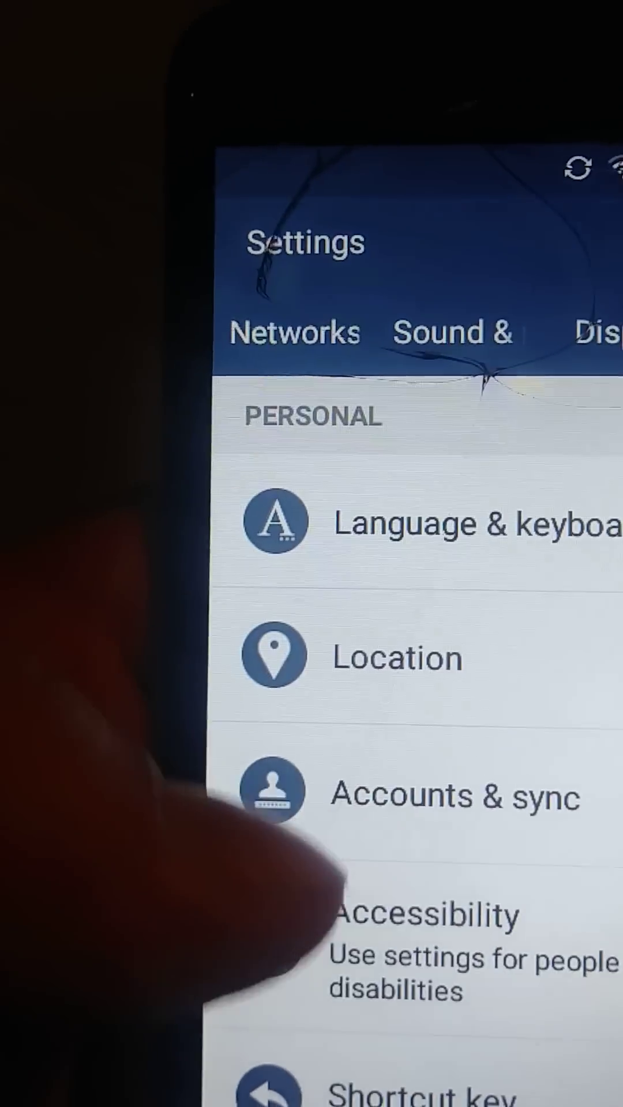
{"action": "left_click_drag", "start_coordinate": [260, 865], "coordinate": [259, 562]}
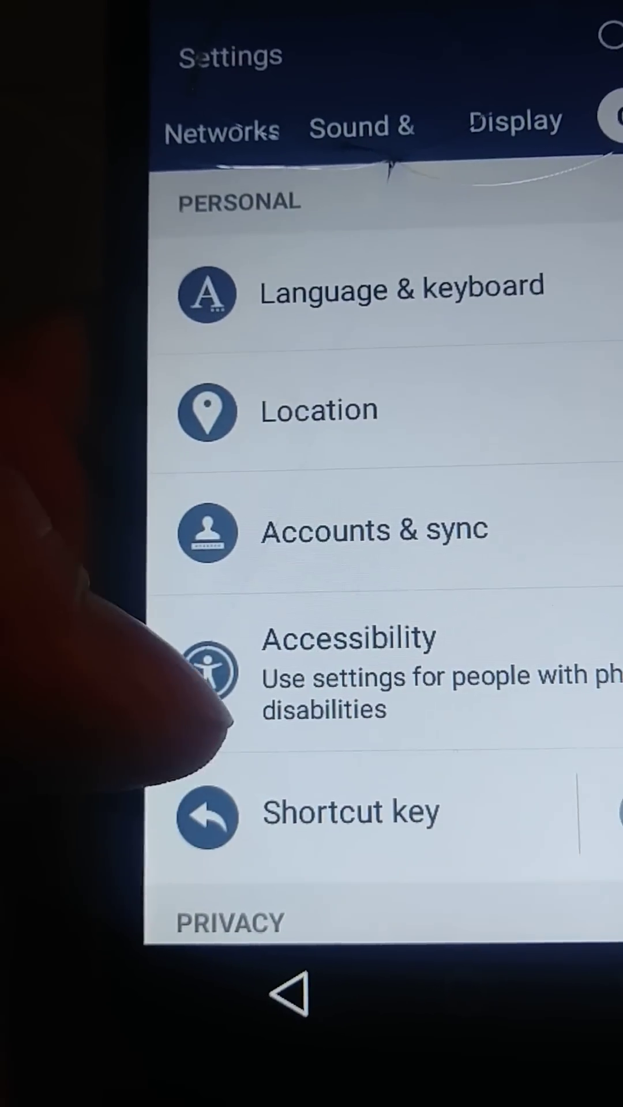
{"action": "left_click_drag", "start_coordinate": [207, 693], "coordinate": [208, 433]}
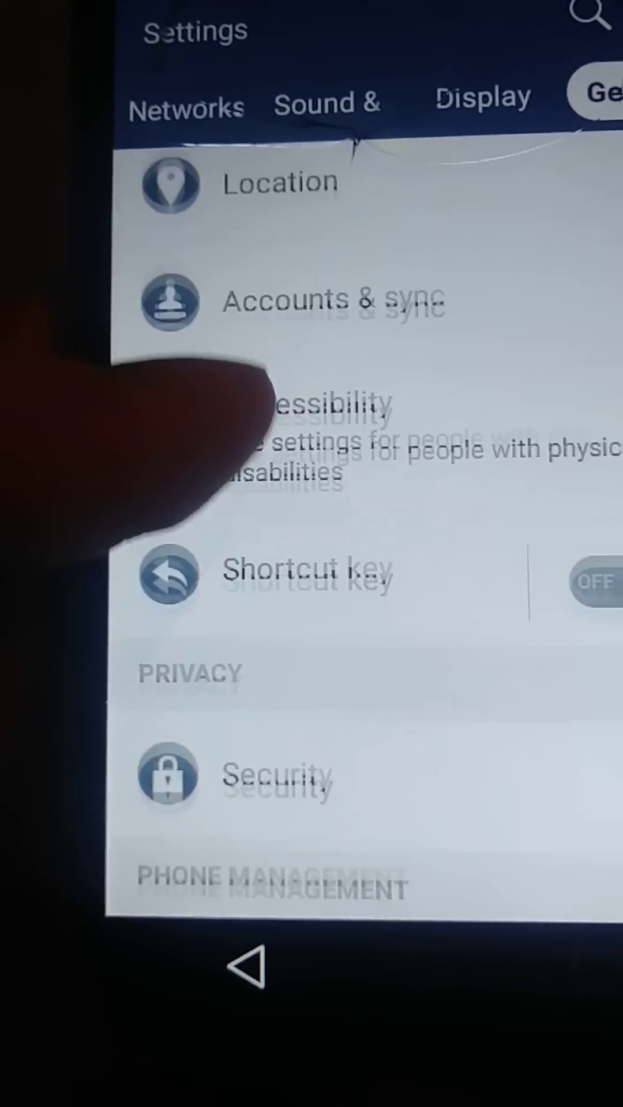
{"action": "left_click_drag", "start_coordinate": [217, 778], "coordinate": [217, 475]}
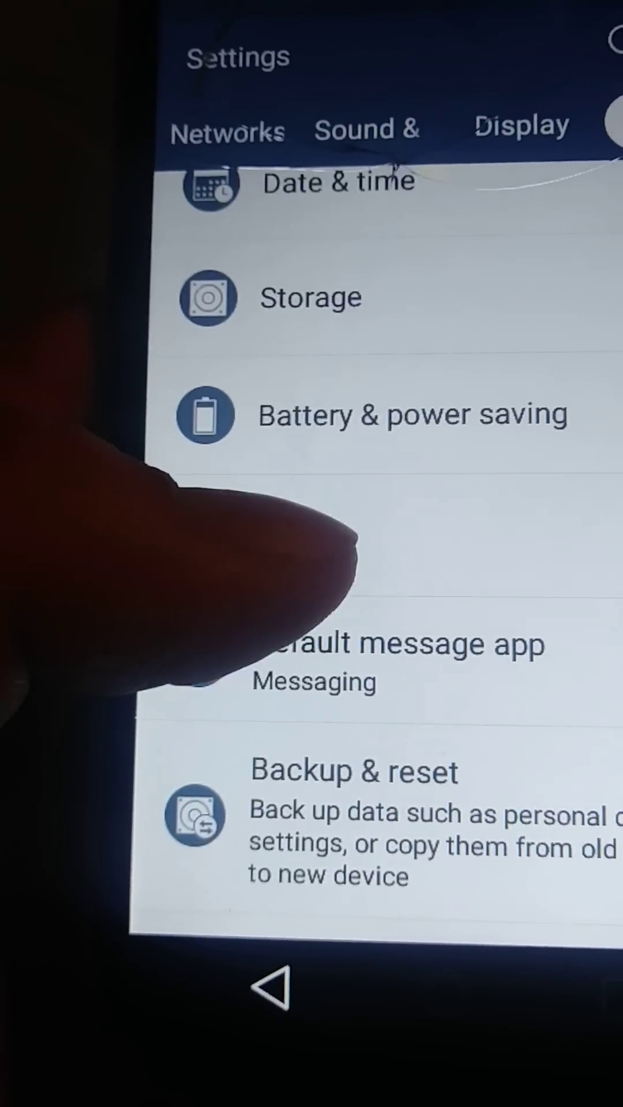
{"action": "left_click", "coordinate": [260, 623]}
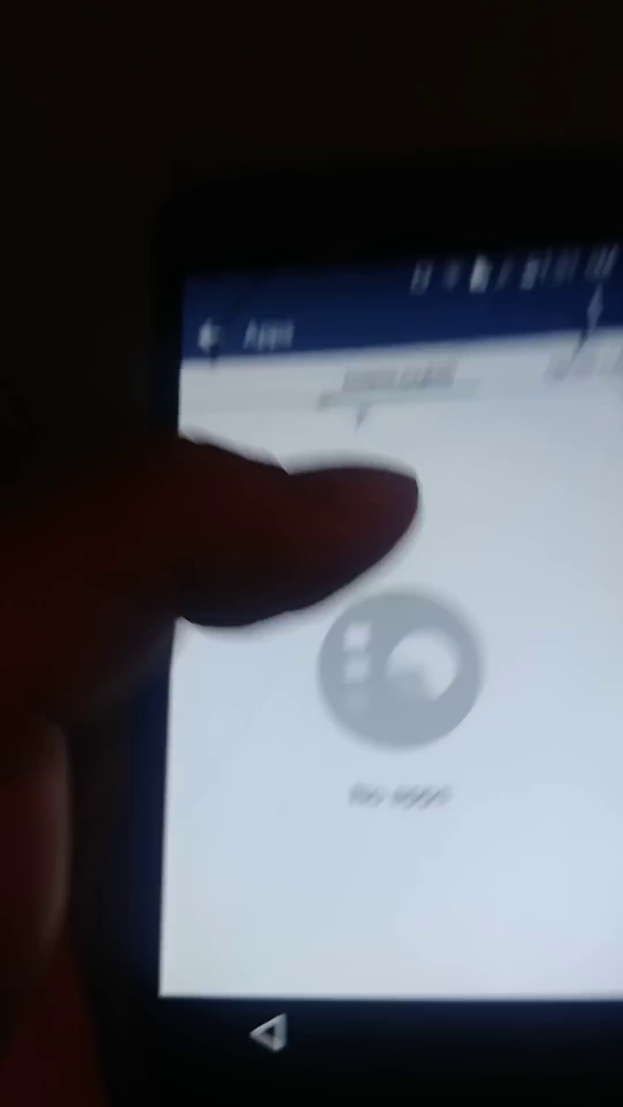
{"action": "left_click_drag", "start_coordinate": [476, 563], "coordinate": [216, 562]}
{"action": "left_click_drag", "start_coordinate": [476, 606], "coordinate": [217, 605]}
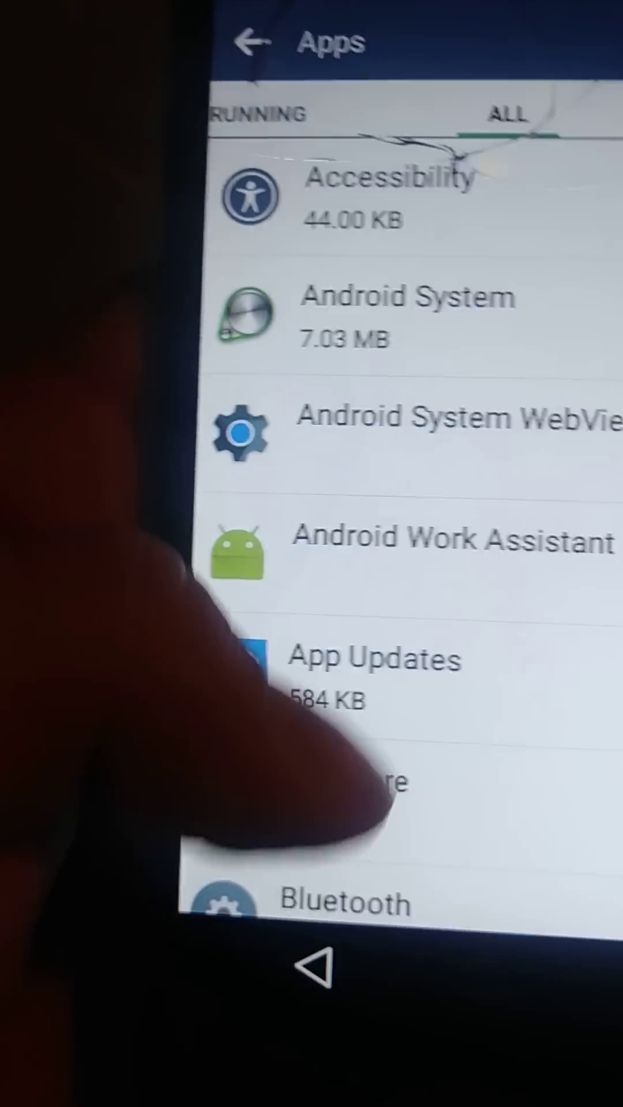
{"action": "left_click_drag", "start_coordinate": [260, 778], "coordinate": [260, 347]}
{"action": "left_click_drag", "start_coordinate": [260, 779], "coordinate": [260, 346]}
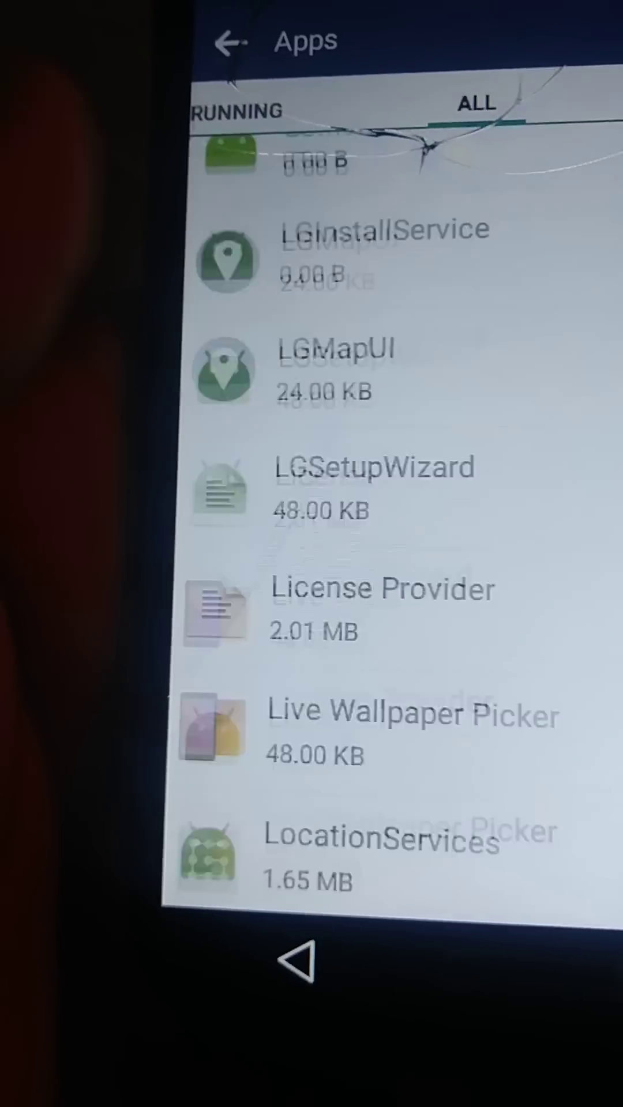
{"action": "left_click_drag", "start_coordinate": [260, 432], "coordinate": [260, 588]}
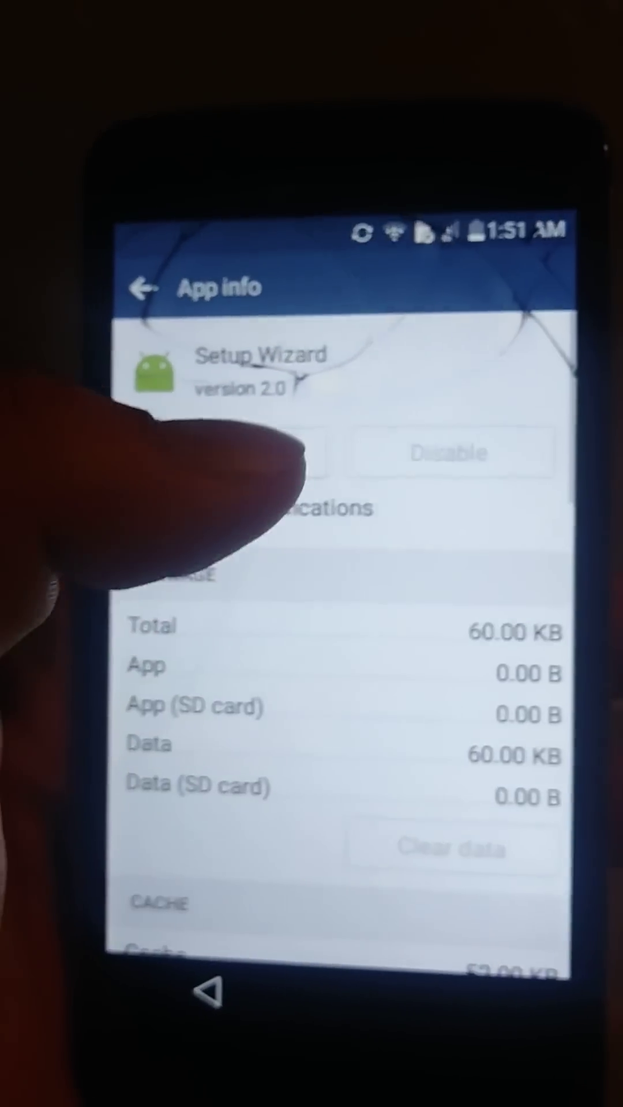
{"action": "left_click", "coordinate": [335, 369]}
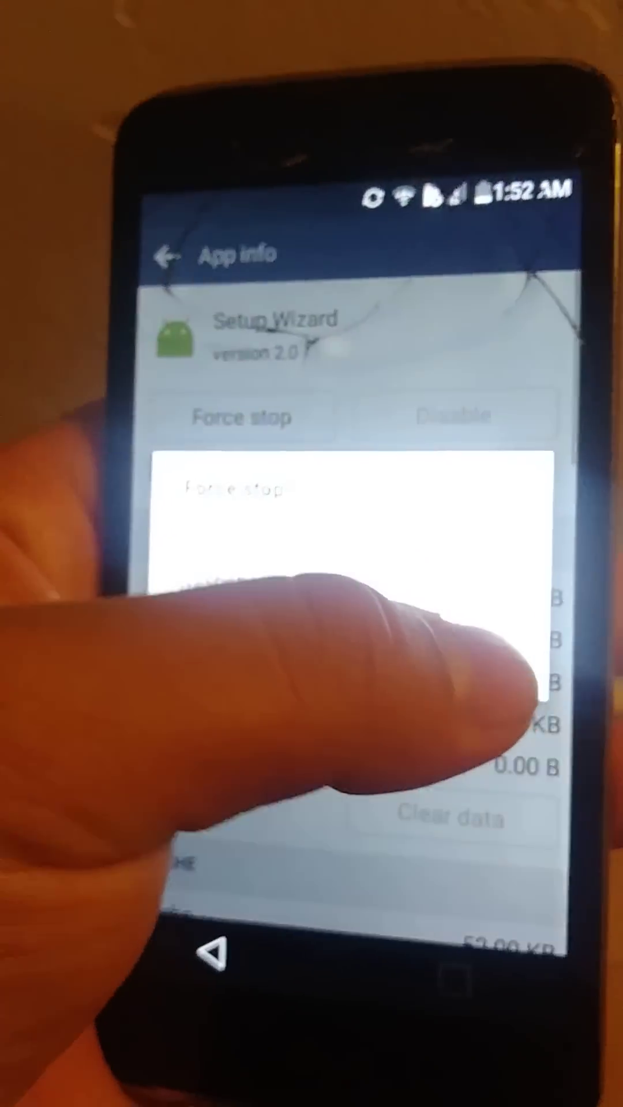
{"action": "left_click", "coordinate": [467, 675]}
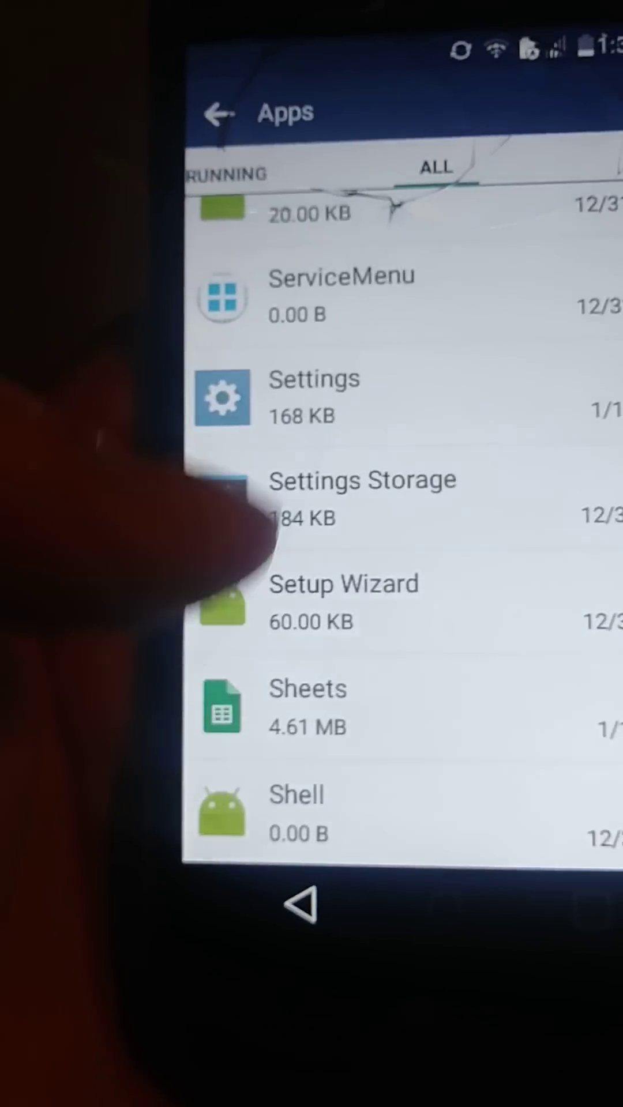
{"action": "scroll", "coordinate": [399, 520], "scroll_direction": "up", "scroll_amount": 5}
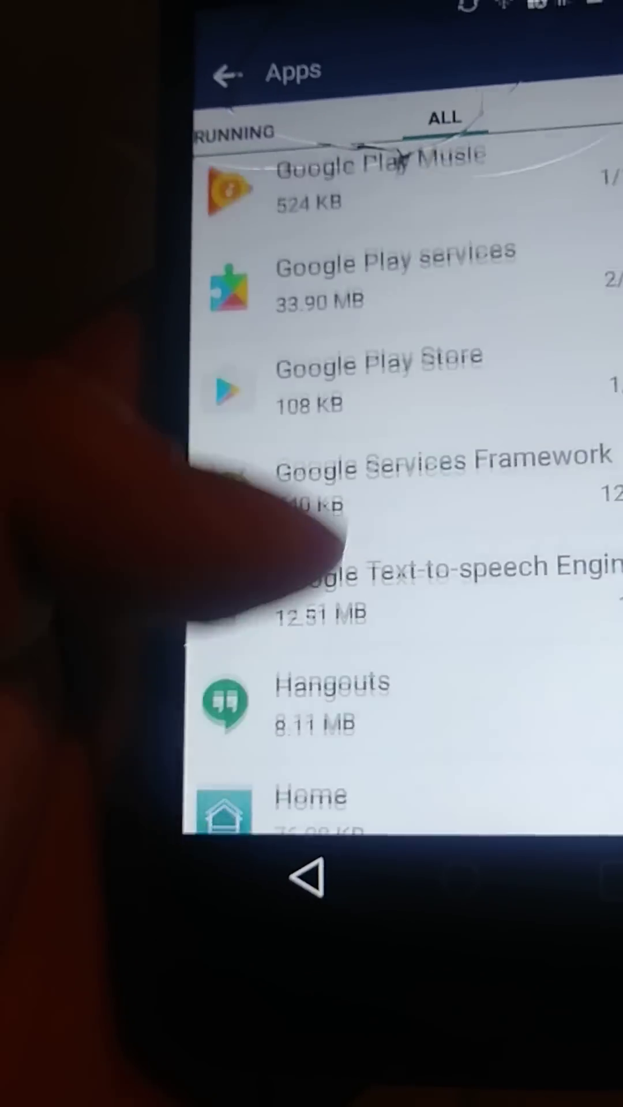
{"action": "scroll", "coordinate": [399, 519], "scroll_direction": "up", "scroll_amount": 3}
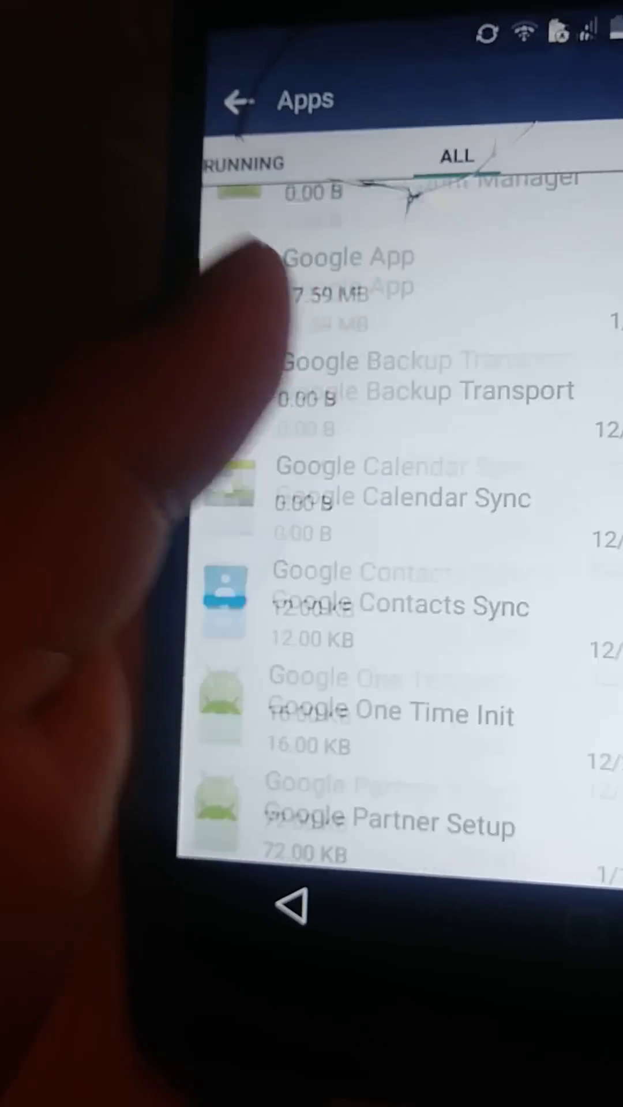
{"action": "scroll", "coordinate": [346, 519], "scroll_direction": "down", "scroll_amount": 3}
- Force stop Google Play services, then try disabling it and dismiss the warning
{"action": "left_click", "coordinate": [405, 636]}
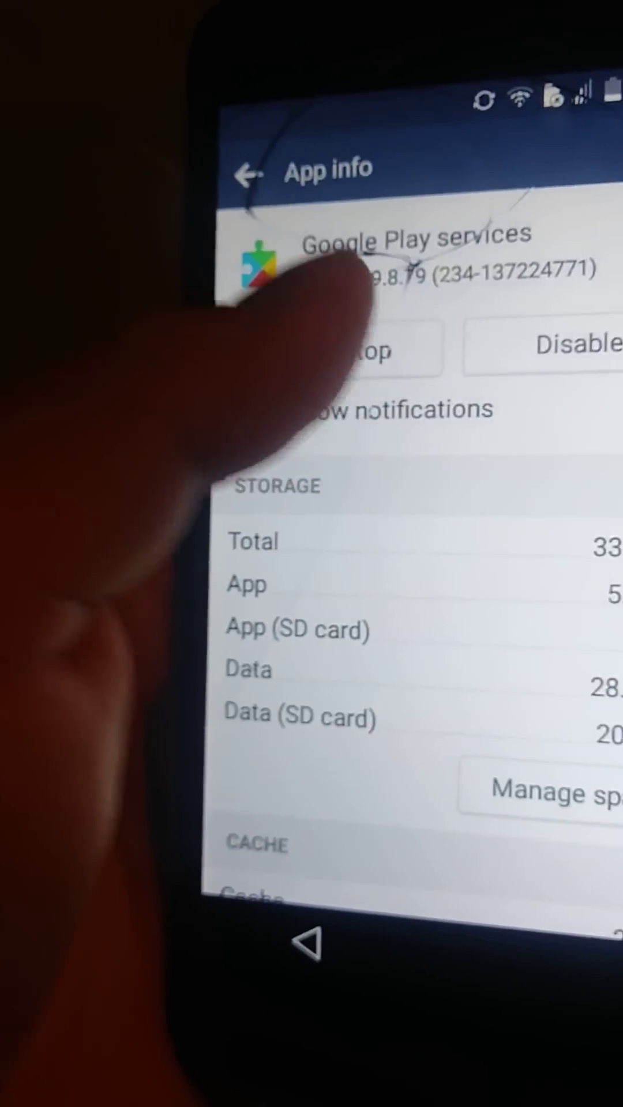
{"action": "left_click", "coordinate": [346, 351]}
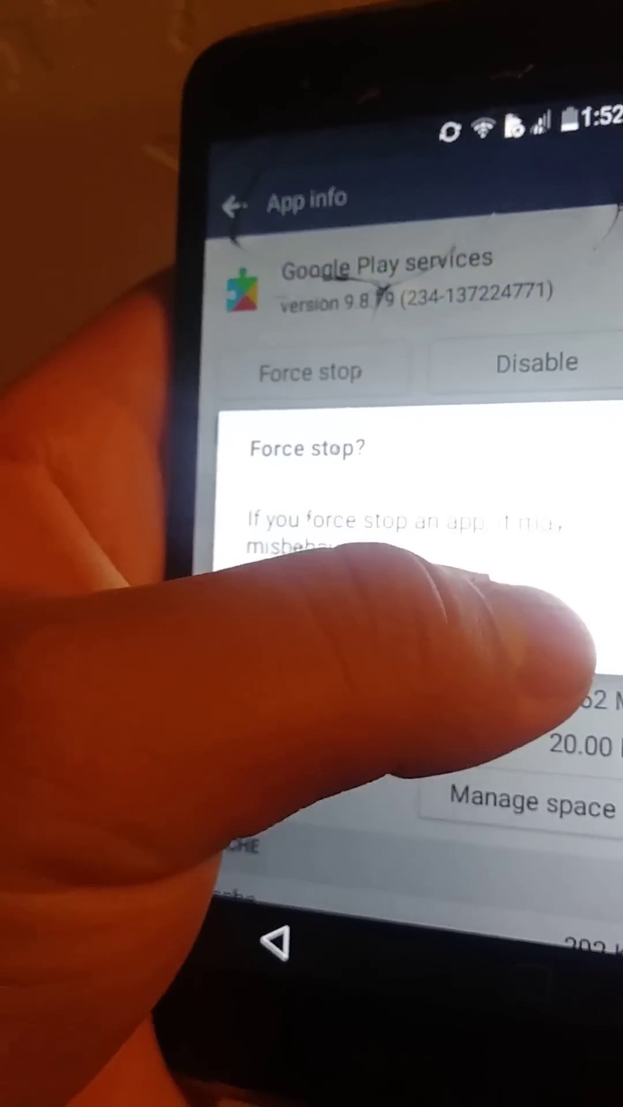
{"action": "left_click", "coordinate": [563, 658]}
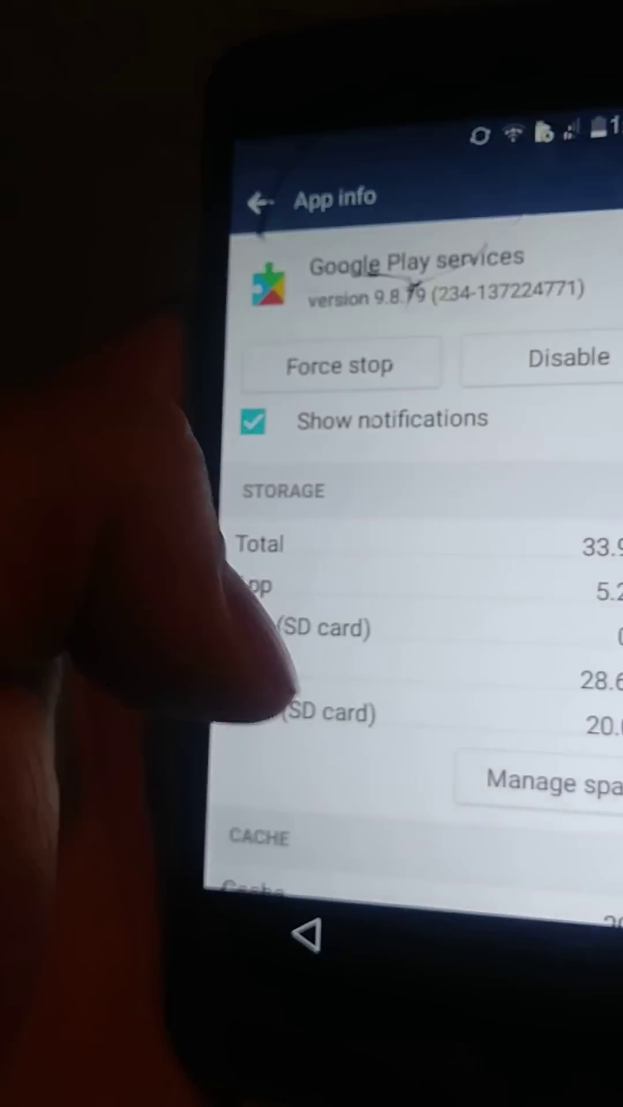
{"action": "left_click", "coordinate": [519, 372]}
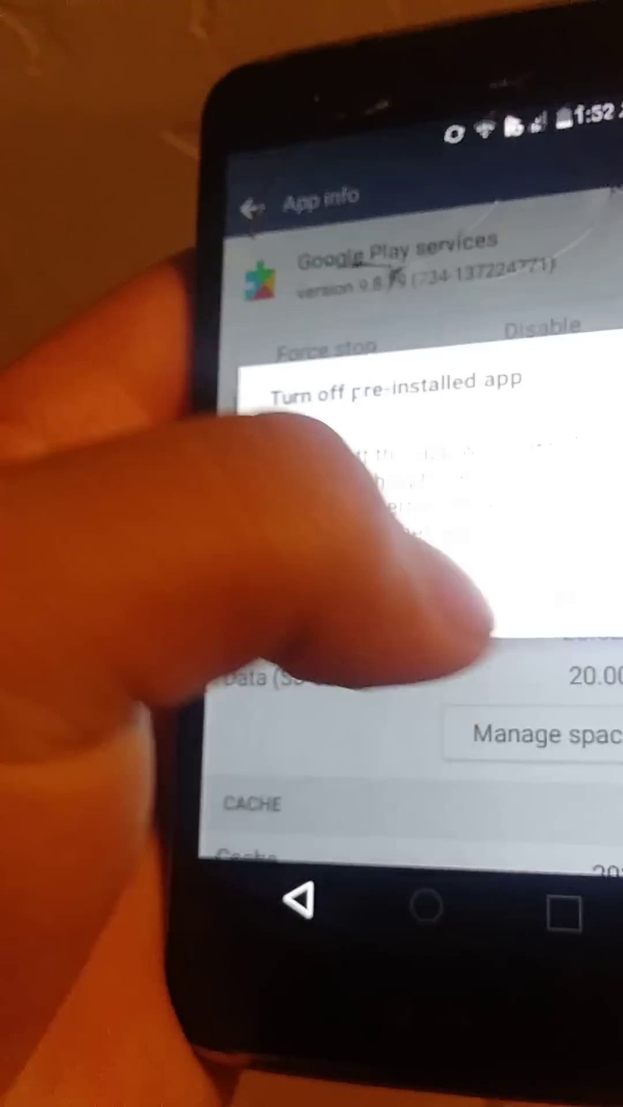
{"action": "left_click", "coordinate": [485, 606]}
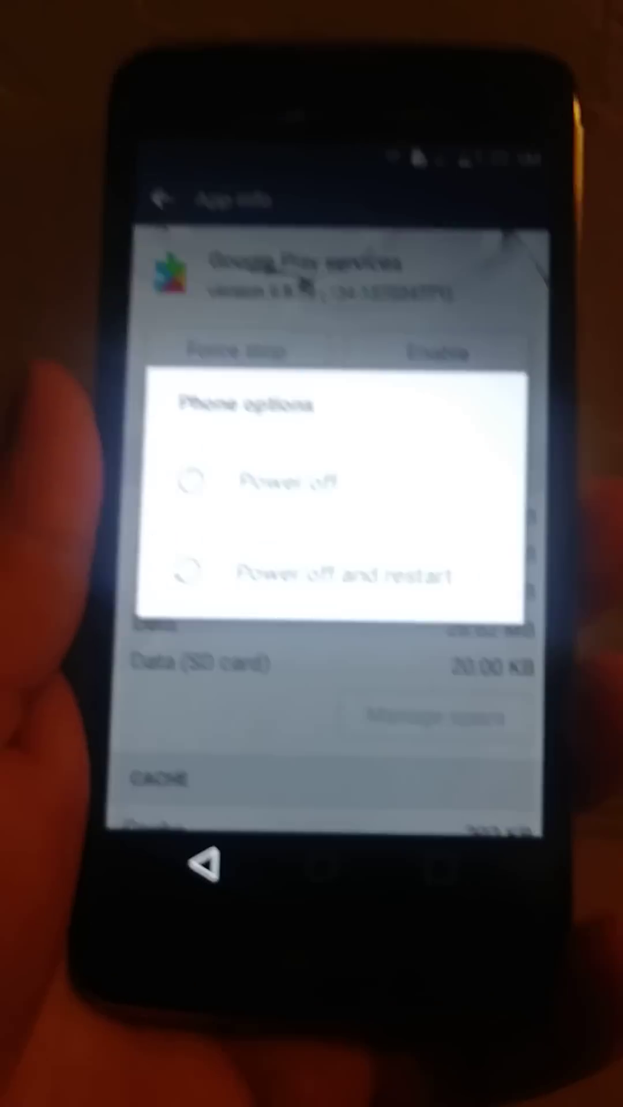
- Choose Power off and restart from the phone options
{"action": "left_click", "coordinate": [286, 574]}
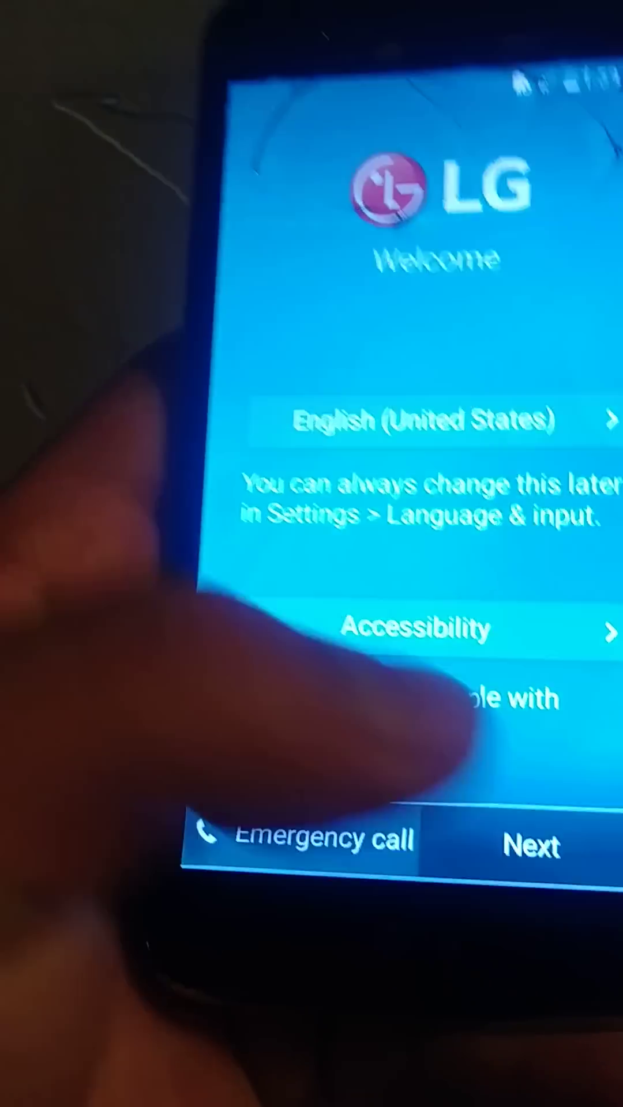
- Pass the Welcome screen and continue setup on the current Wi-Fi connection
{"action": "left_click", "coordinate": [519, 826]}
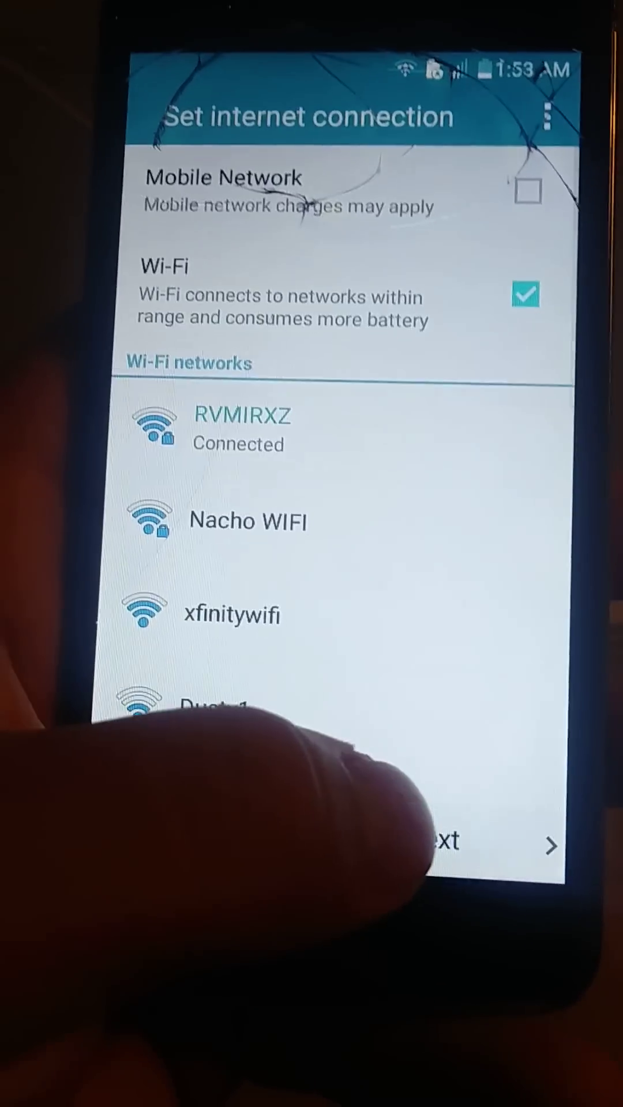
{"action": "left_click", "coordinate": [415, 866]}
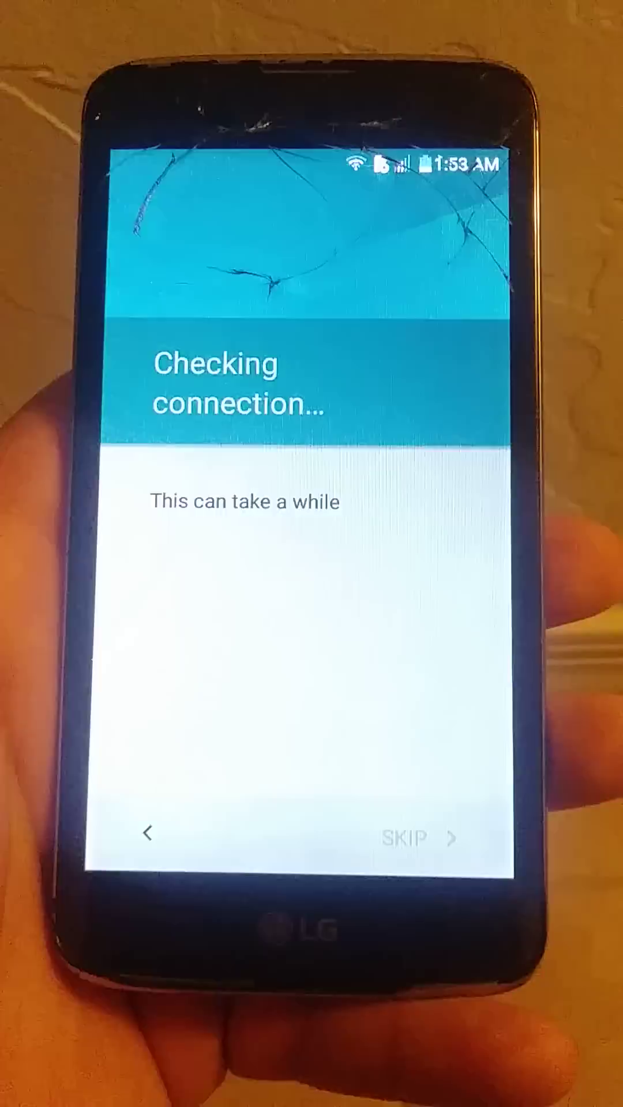